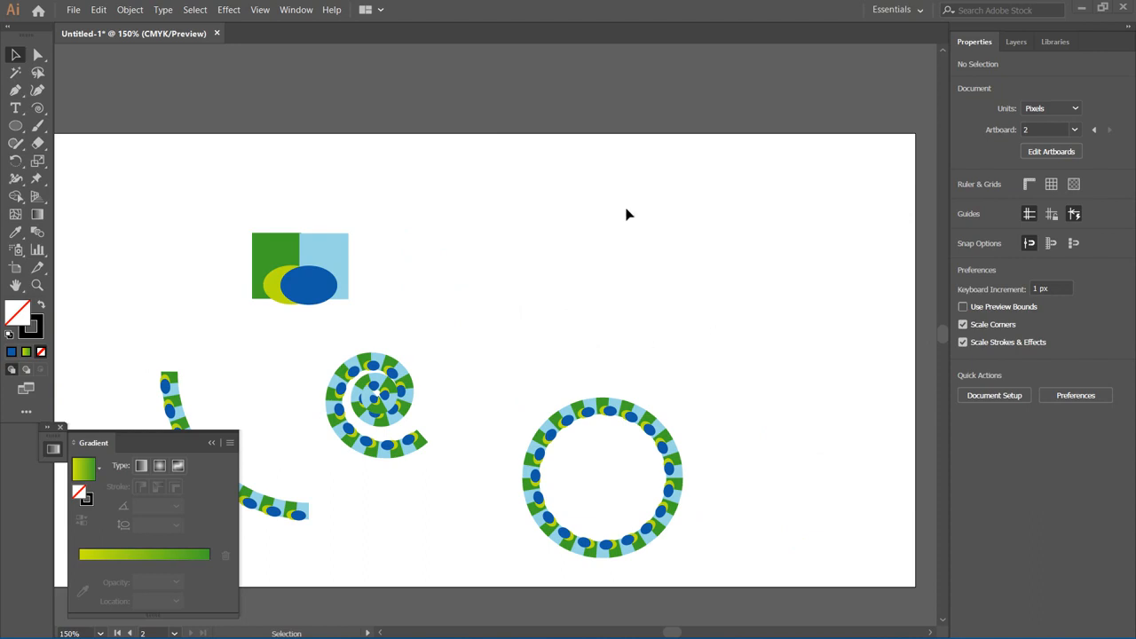
Draw a circle about 72 px in diameter in the empty area above the patterned ring, with no stroke and a pink fill
click(14, 126)
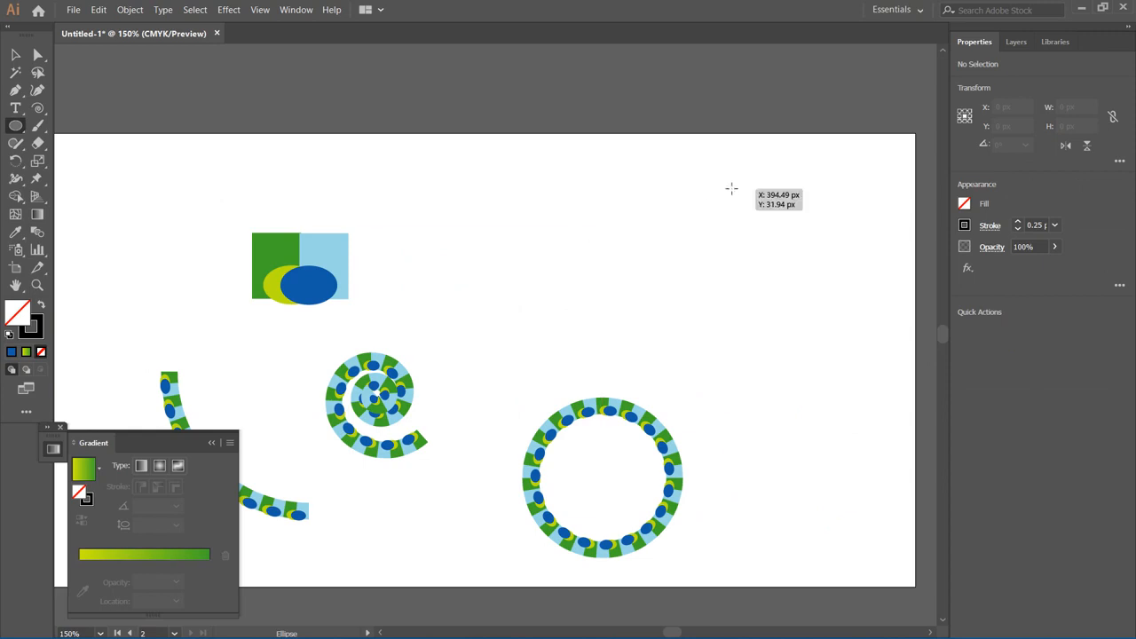
drag(731, 187, 798, 313)
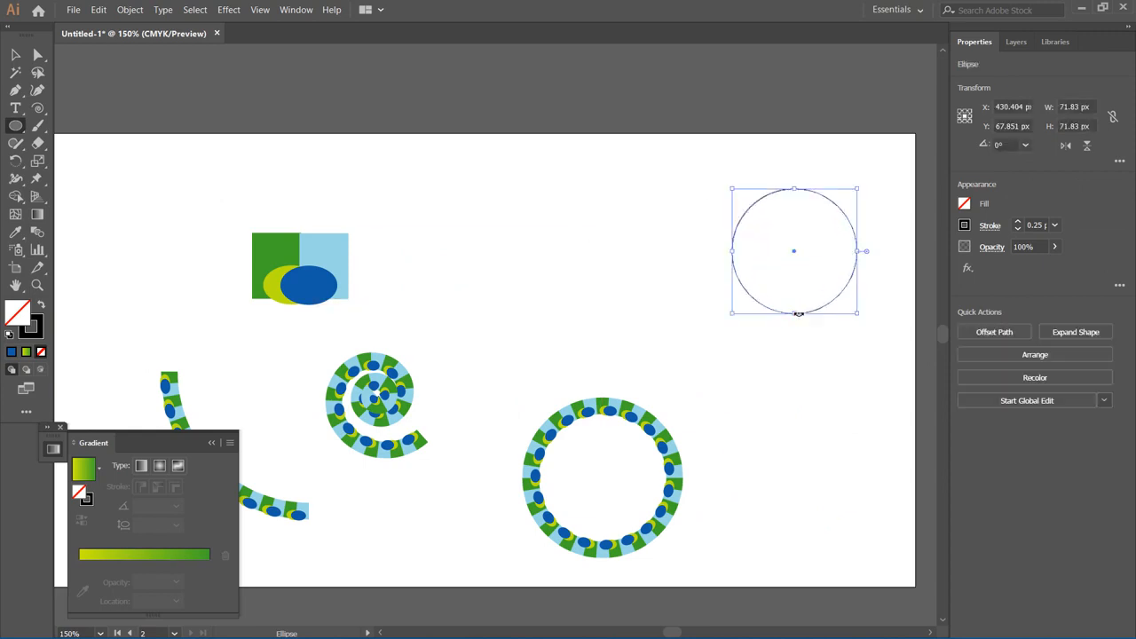
click(1019, 229)
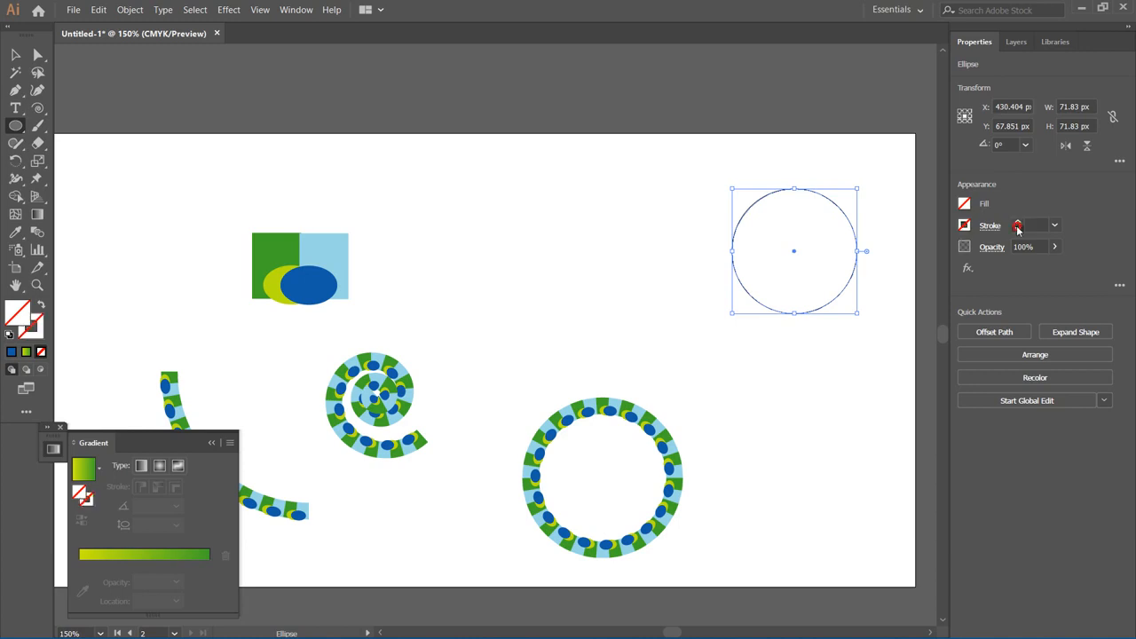
click(965, 204)
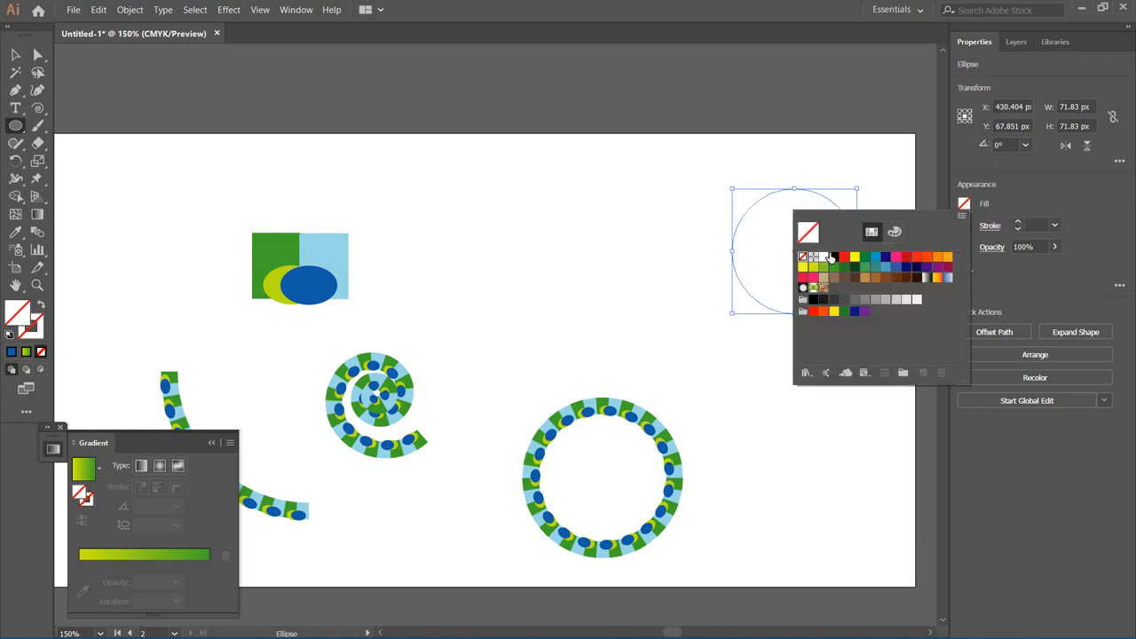
click(897, 257)
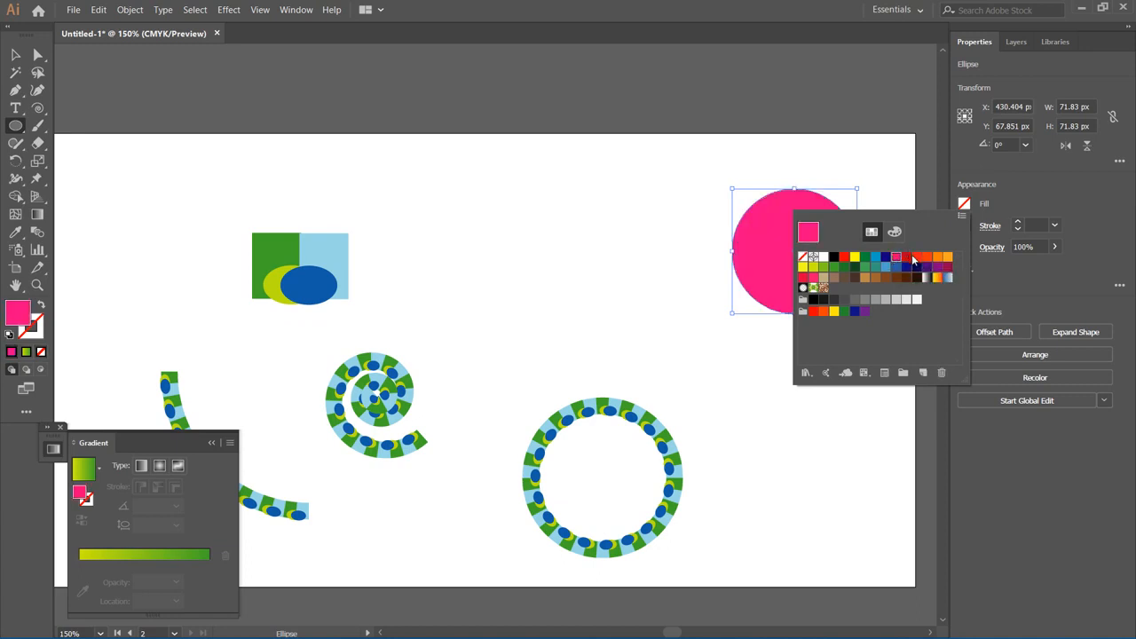
click(769, 212)
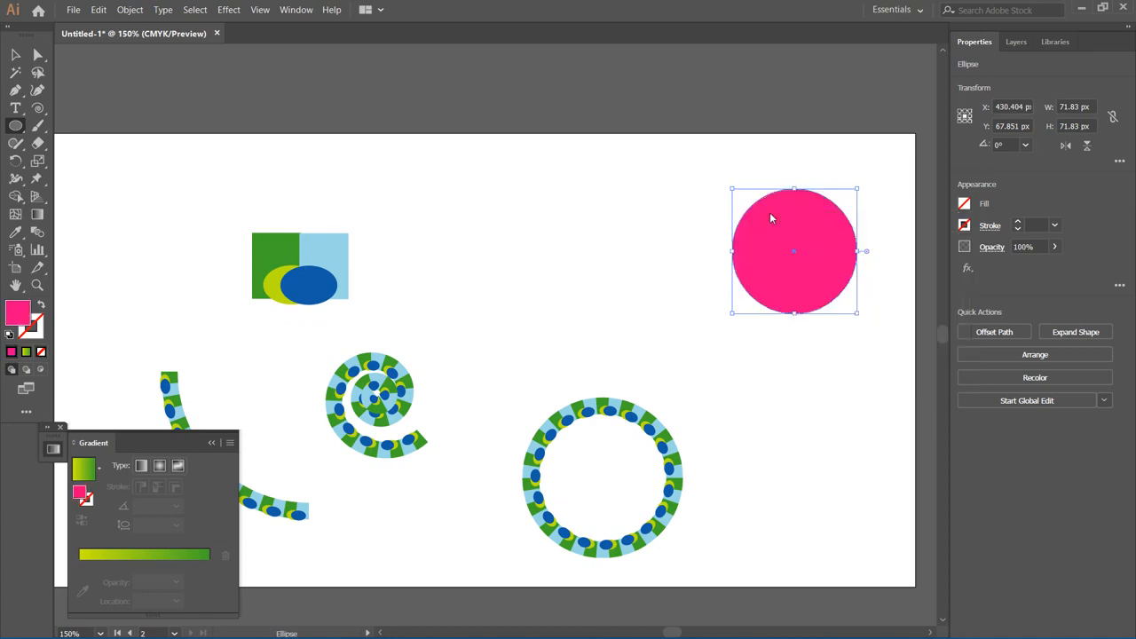
Move the pink circle sideways to about X 343 px, Y 70 px, above the patterned ring
drag(788, 242, 726, 246)
scroll(741, 251, left, 1)
scroll(742, 251, left, 1)
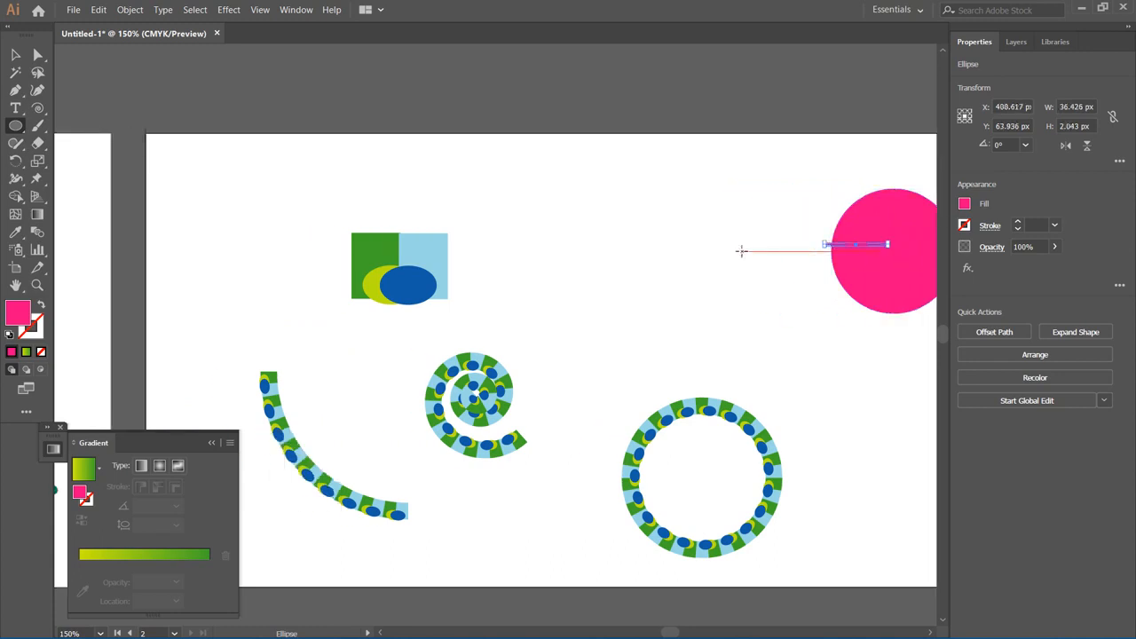
key(ctrl+shift+a)
key(v)
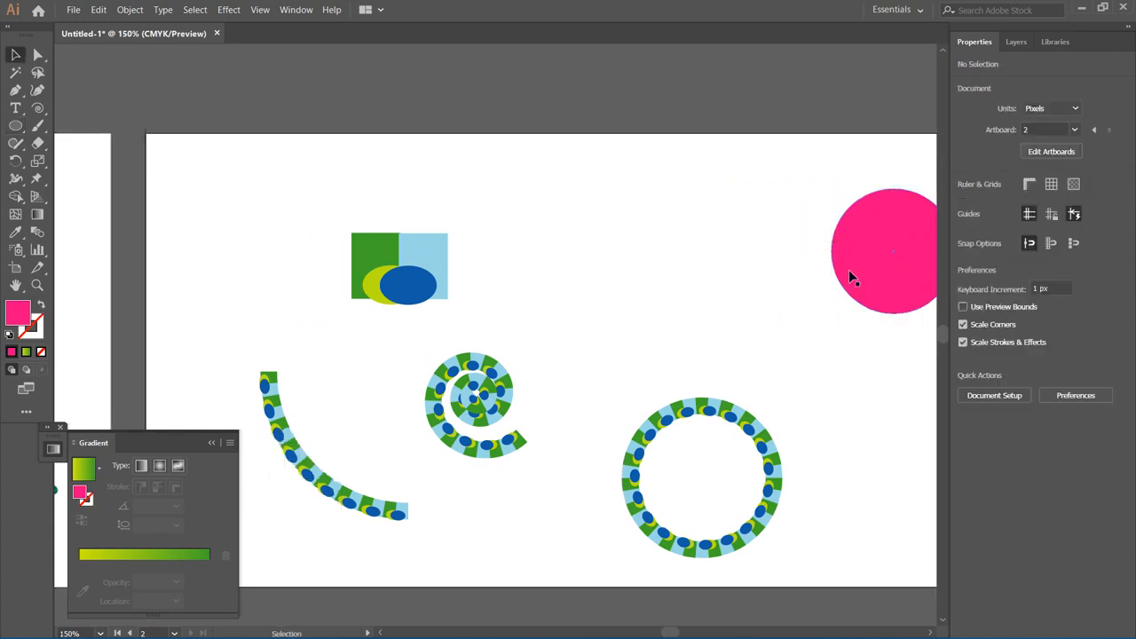
drag(868, 271, 715, 275)
drag(841, 303, 843, 301)
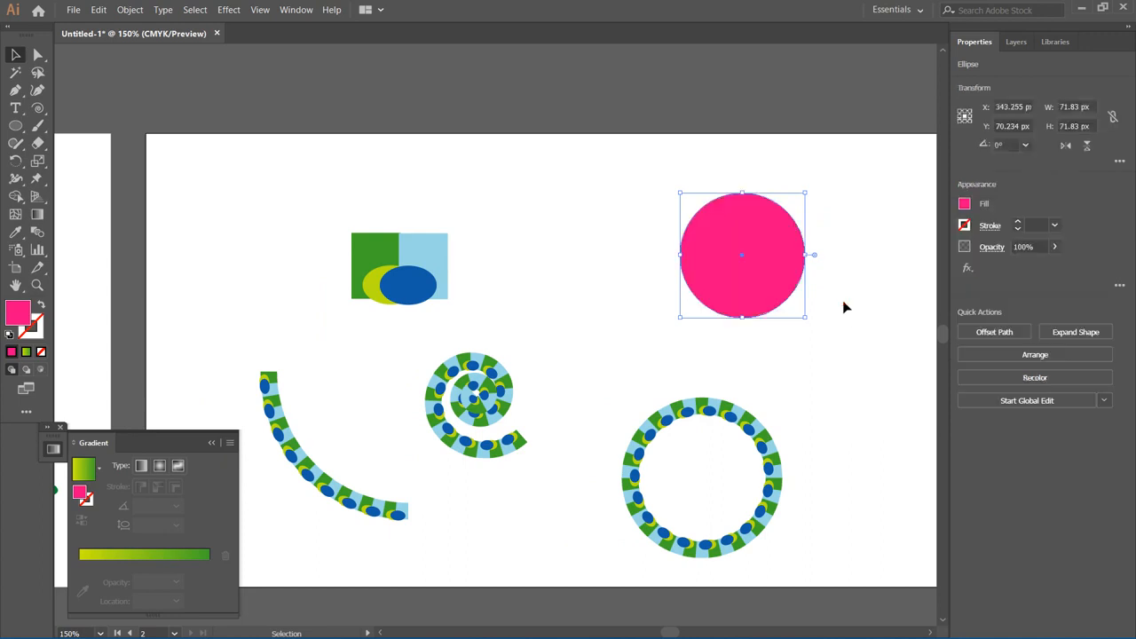
click(842, 300)
Duplicate the pink circle in place, shrink the copy to about 14.3 px, and center it on the large circle's top edge
click(758, 262)
key(ctrl+c)
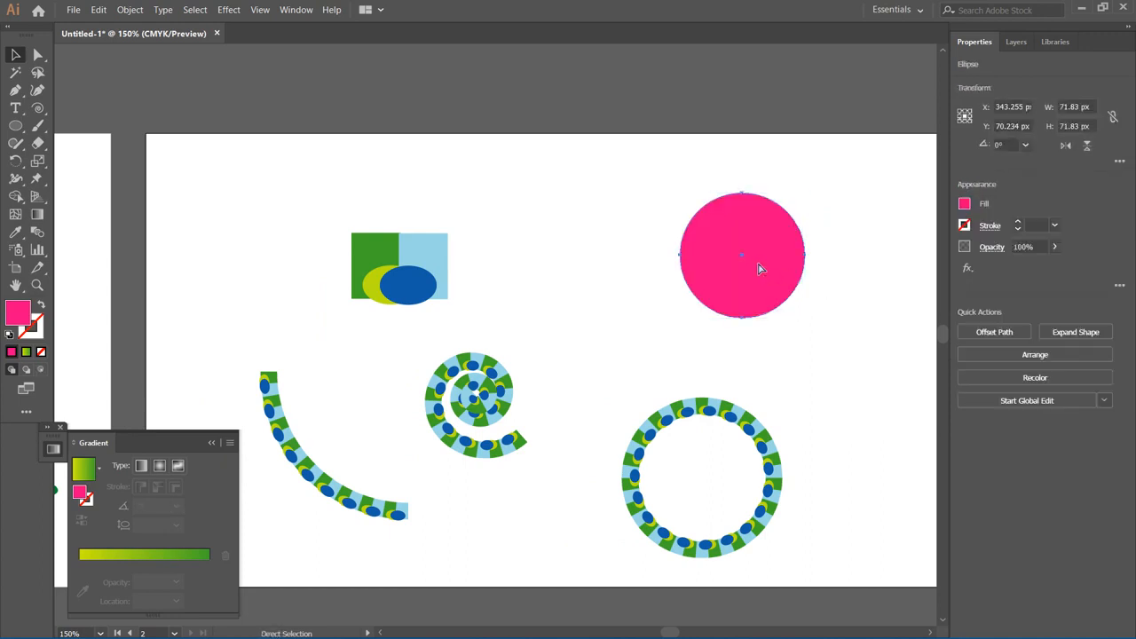
key(ctrl+f)
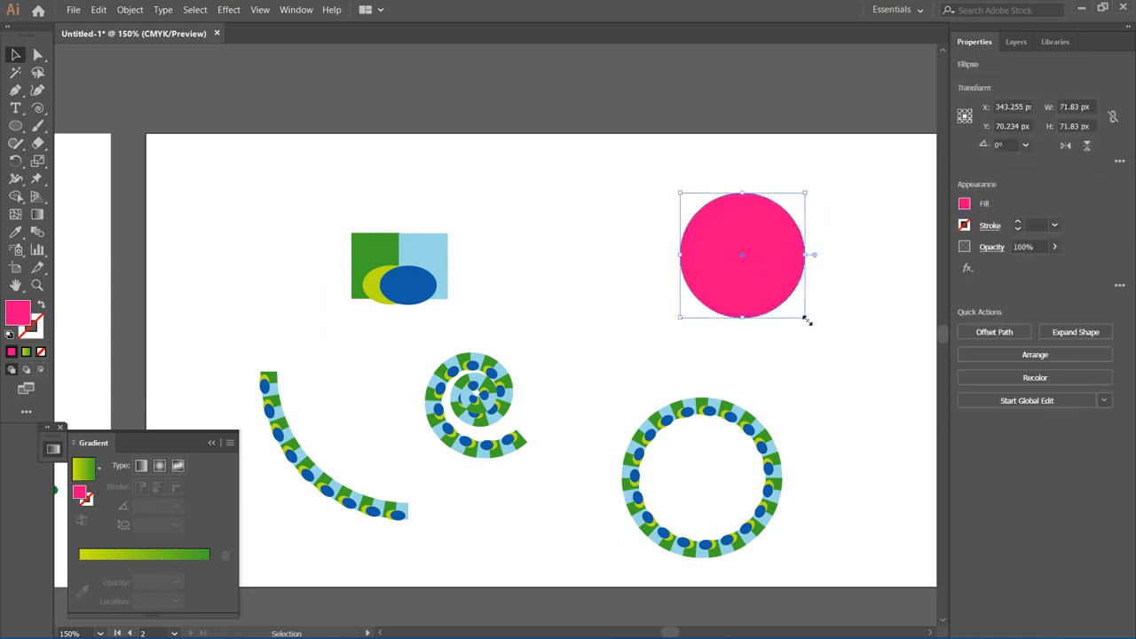
drag(806, 320, 744, 195)
click(794, 202)
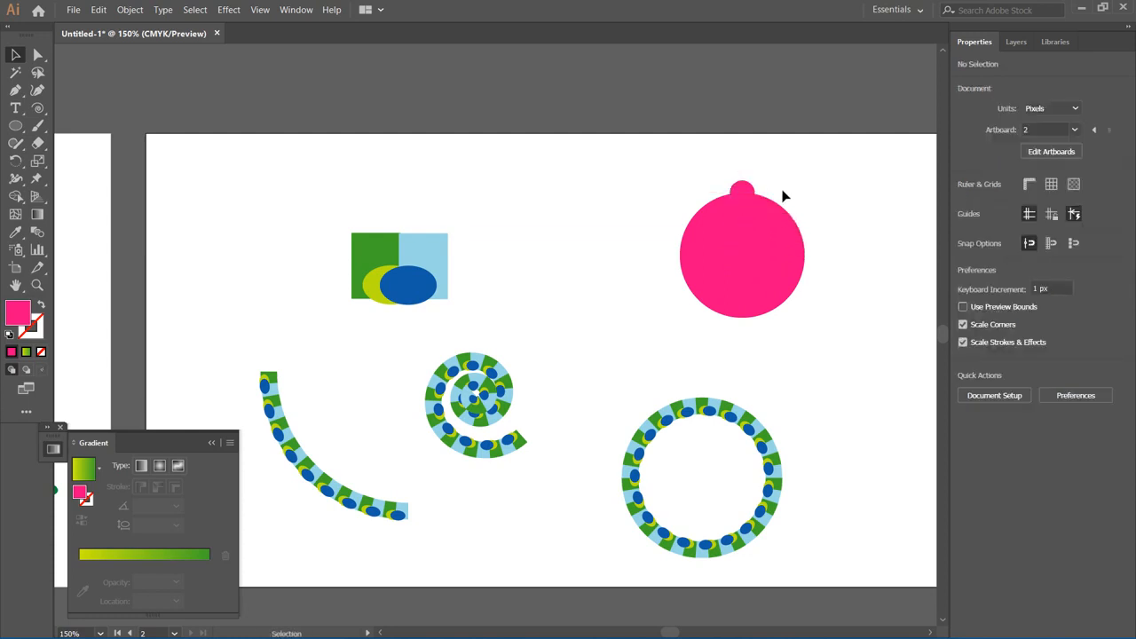
click(743, 187)
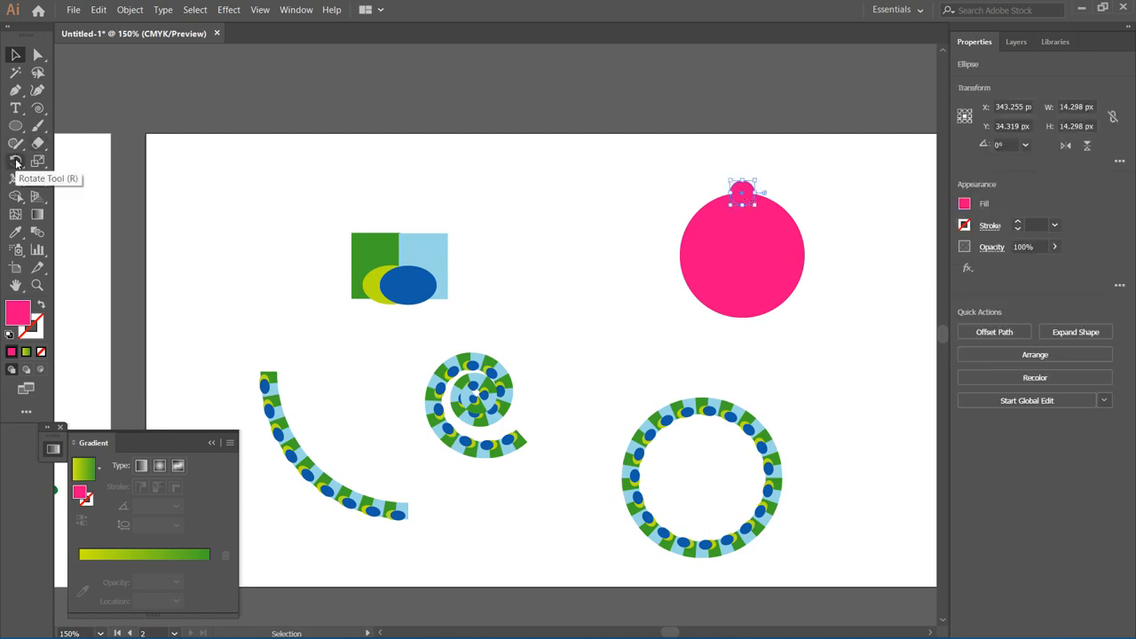
click(16, 162)
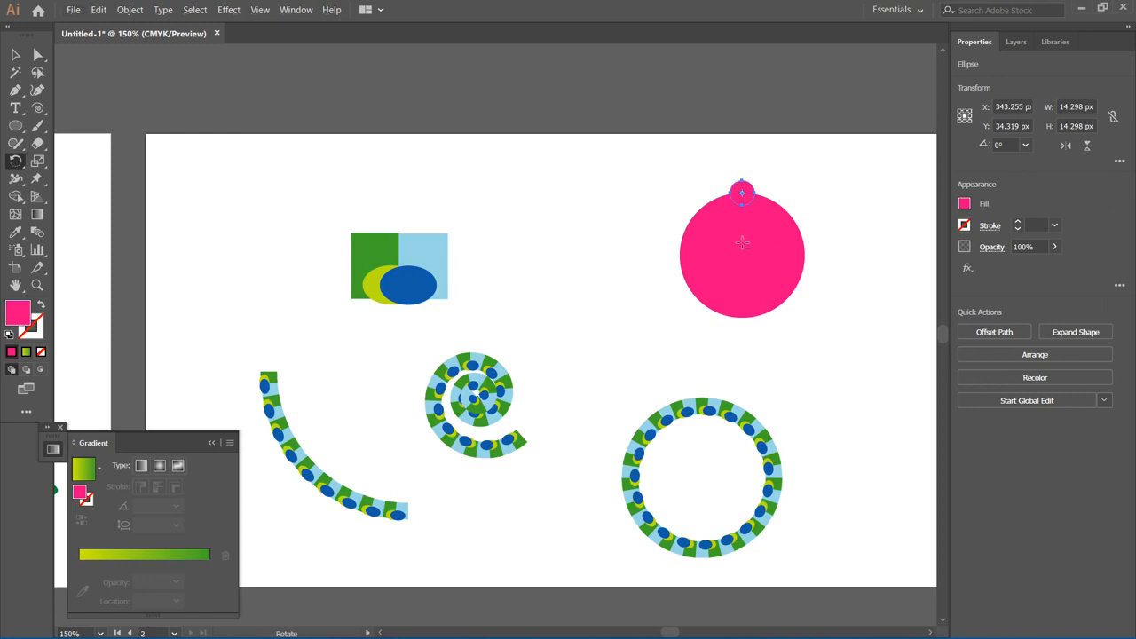
click(18, 56)
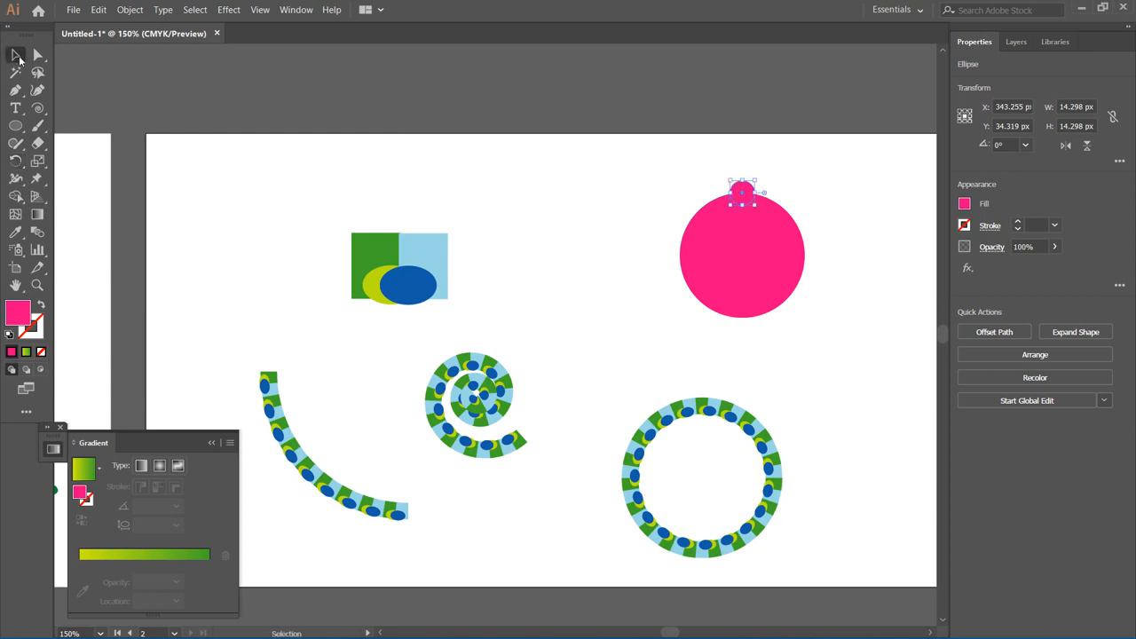
Change the fill of both the large circle and the small circle on its top edge to black
click(688, 240)
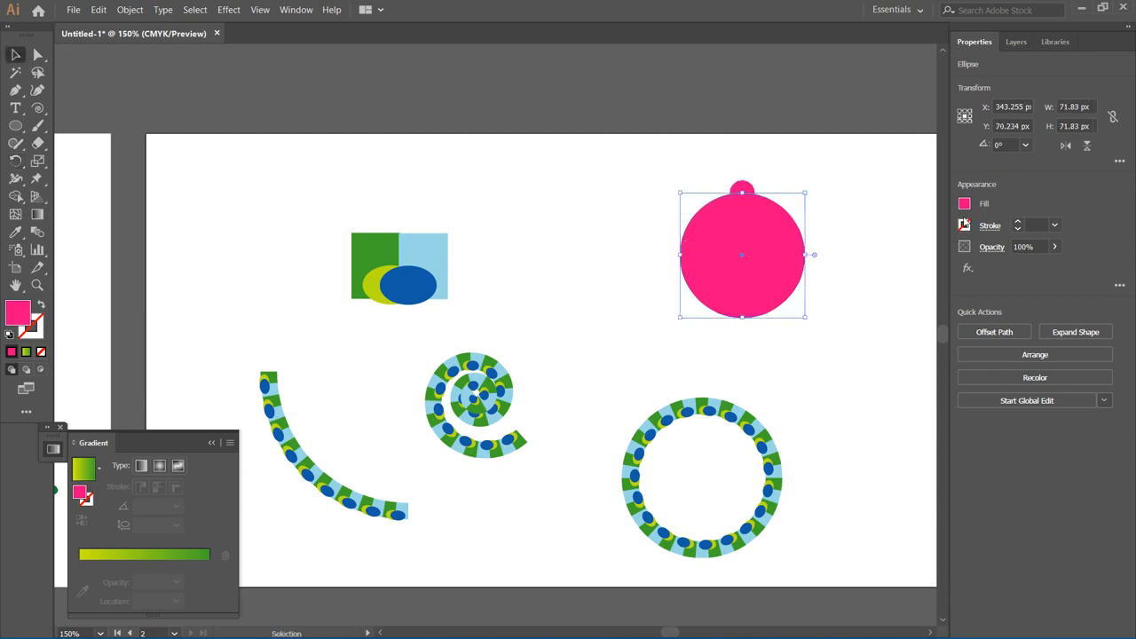
click(965, 206)
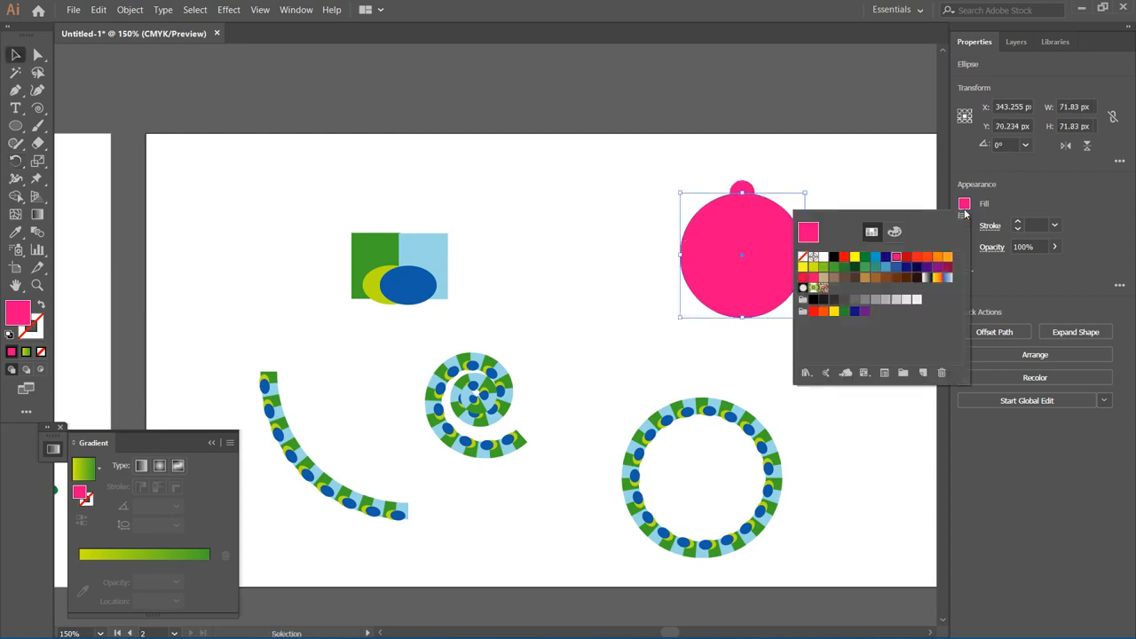
click(834, 259)
click(746, 203)
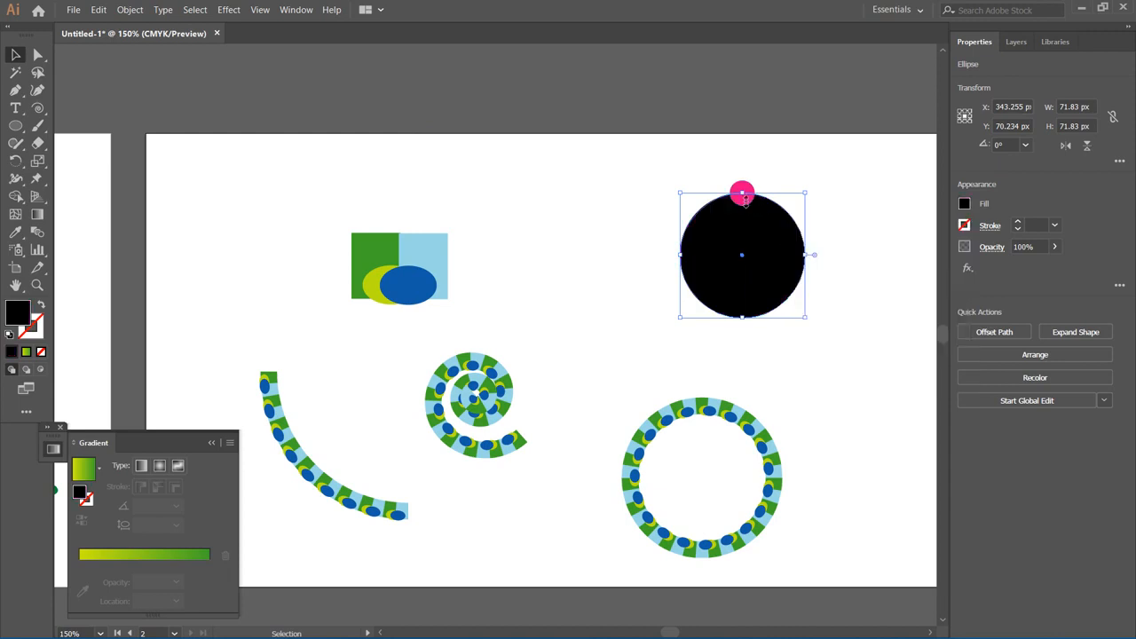
click(746, 189)
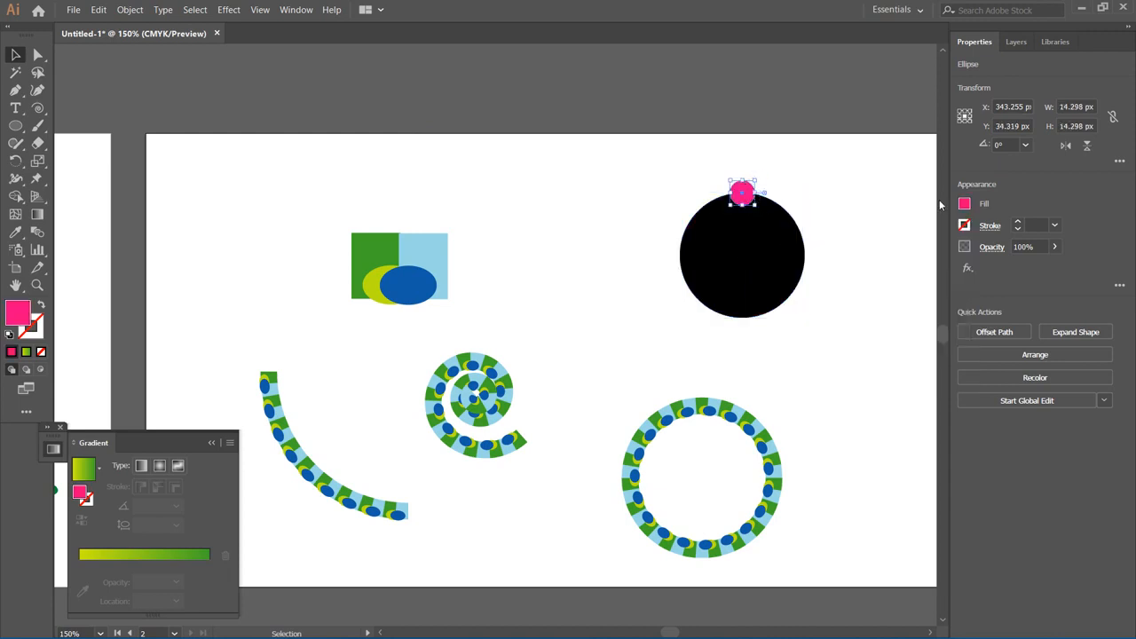
click(965, 205)
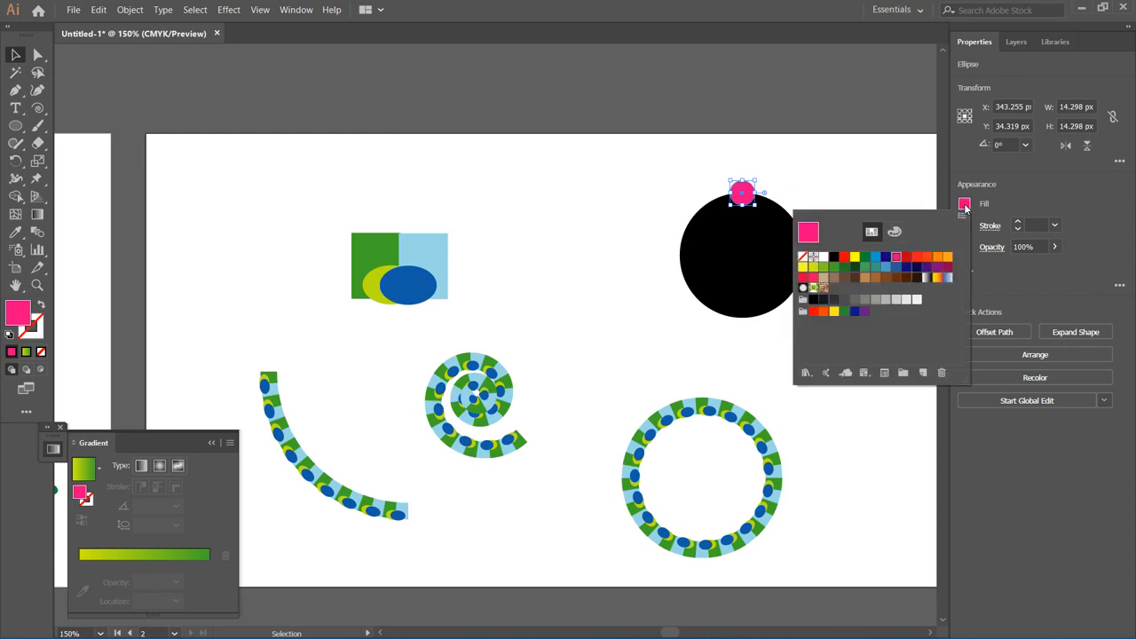
click(834, 260)
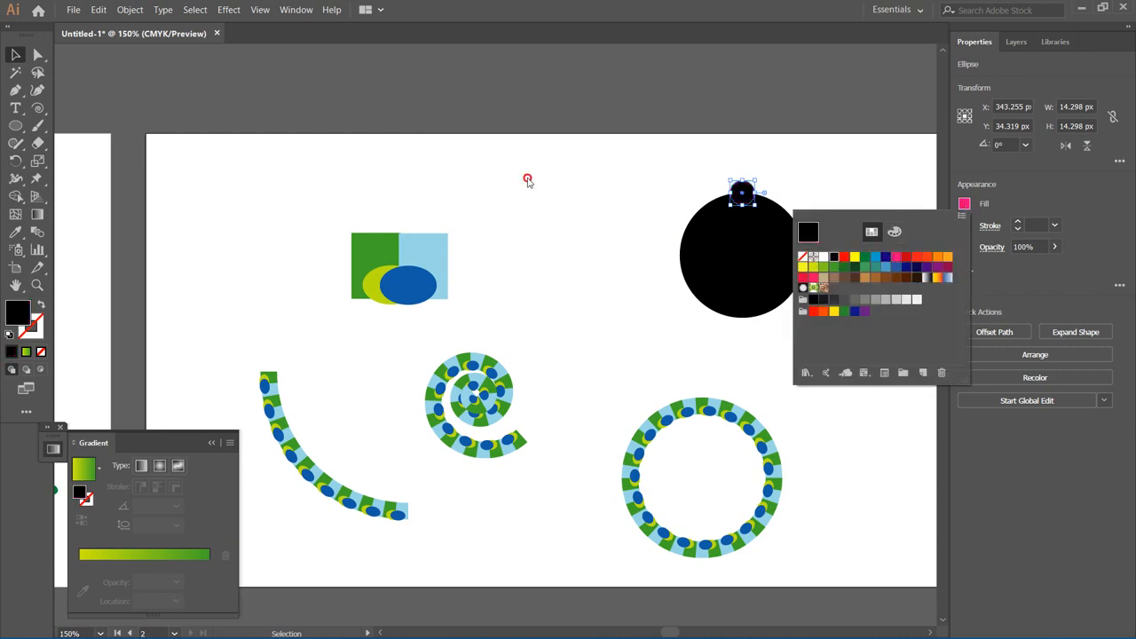
click(528, 182)
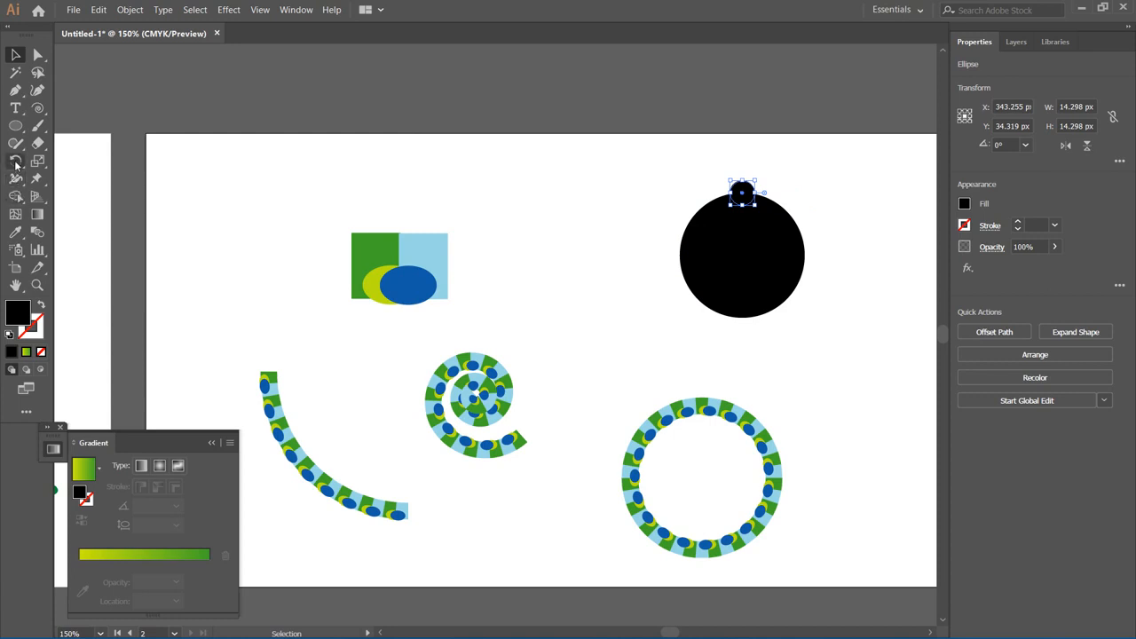
Make a copy of the small circle rotated 15° around the large circle's center
click(15, 161)
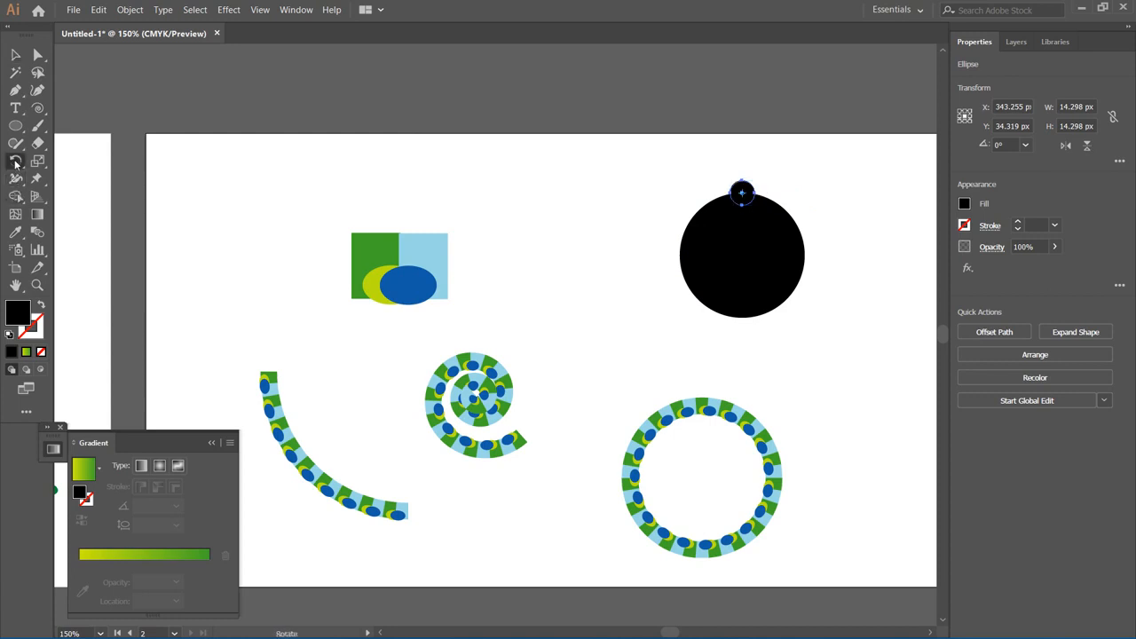
alt+click(744, 254)
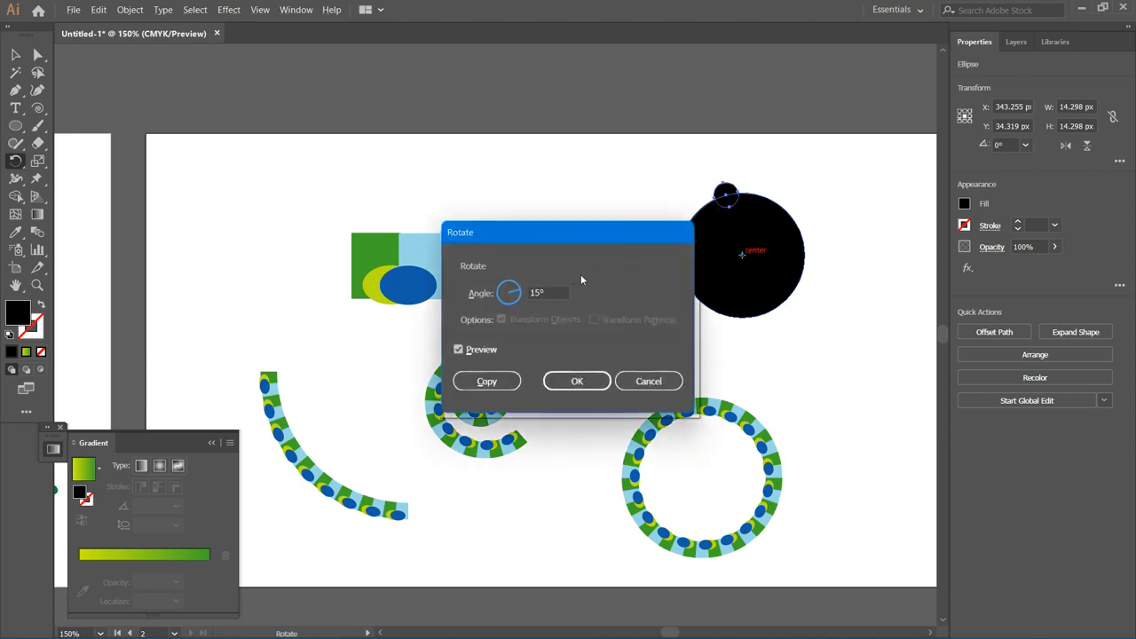
click(459, 351)
click(459, 351)
click(488, 382)
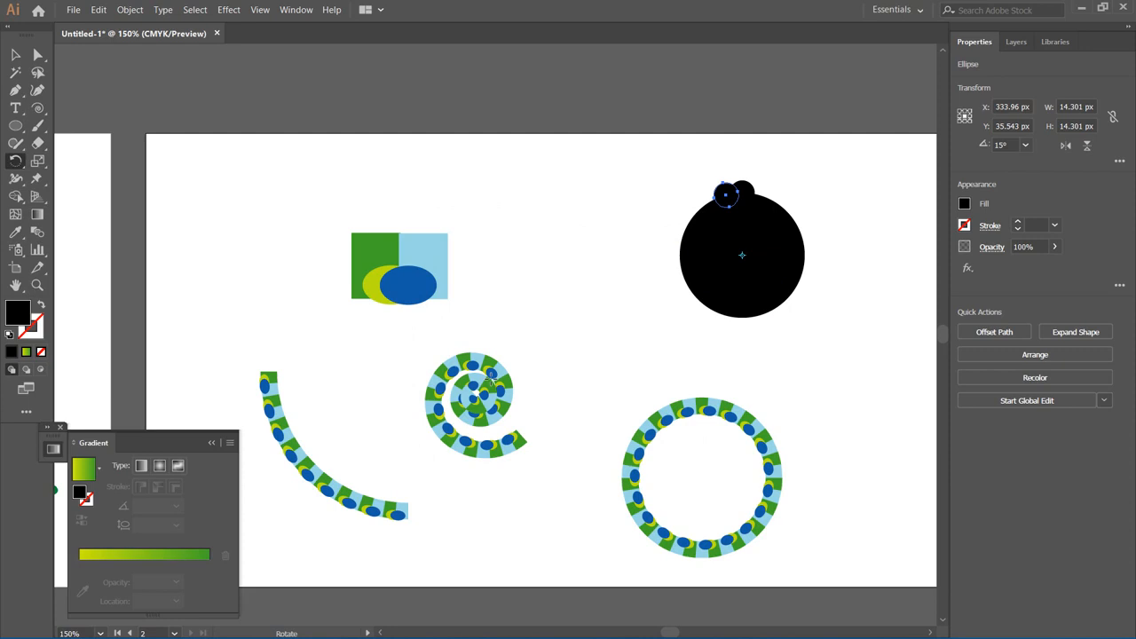
Repeat the 15° rotated copy until small circles surround the large circle's whole edge
key(ctrl+d)
key(ctrl+d)
key(ctrl+d)
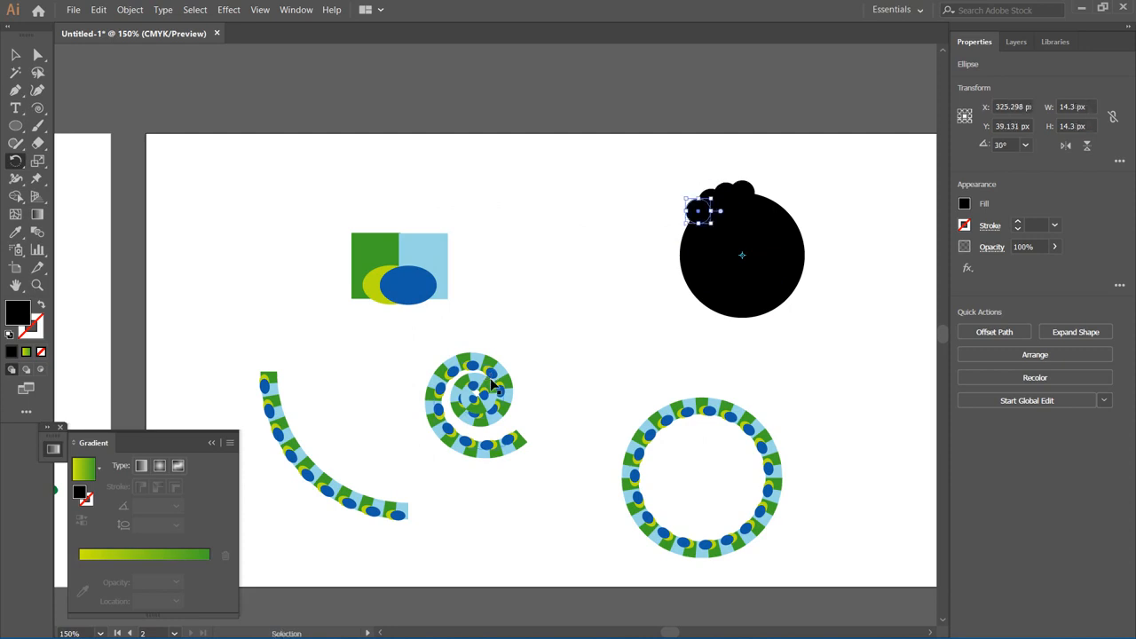
key(ctrl+d)
key(ctrl+d)
key(ctrl+d)
key(ctrl+d)
key(ctrl+d)
key(ctrl+d)
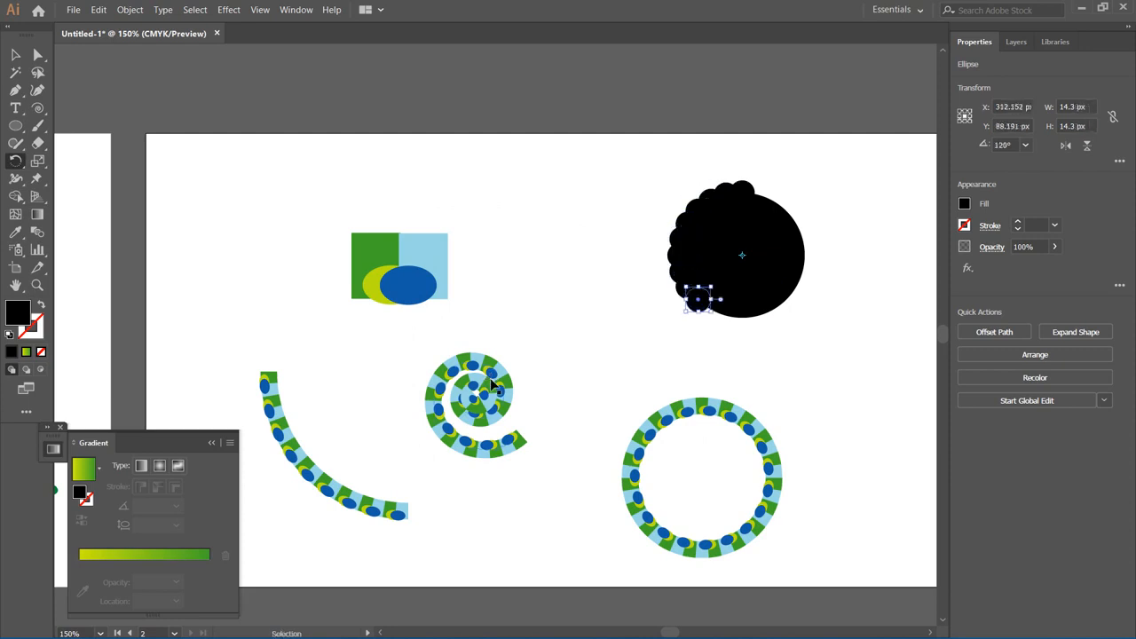
key(ctrl+d)
key(ctrl+d)
key(ctrl+d)
key(ctrl+d)
key(ctrl+d)
key(ctrl+d)
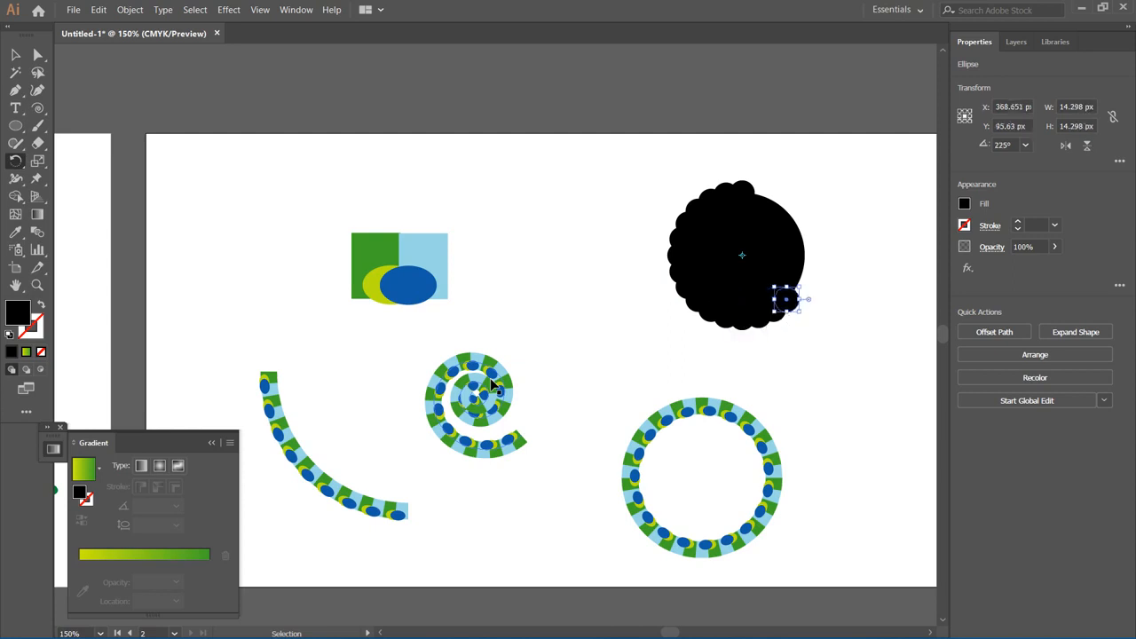
key(ctrl+d)
key(ctrl+d)
key(ctrl+d)
key(ctrl+d)
key(ctrl+d)
key(ctrl+d)
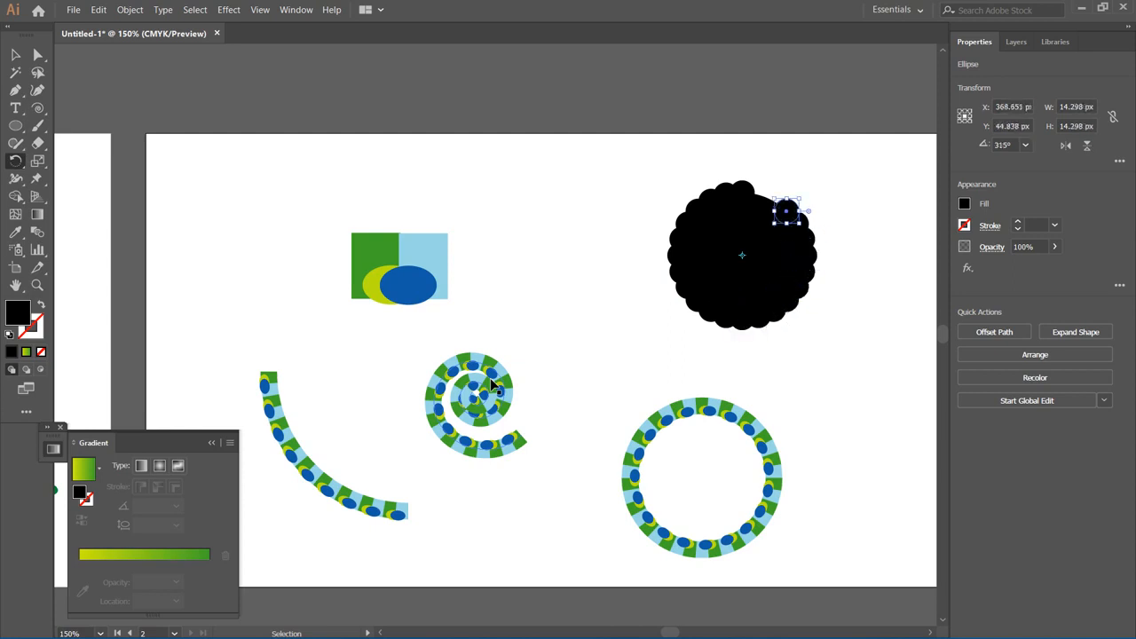
key(ctrl+d)
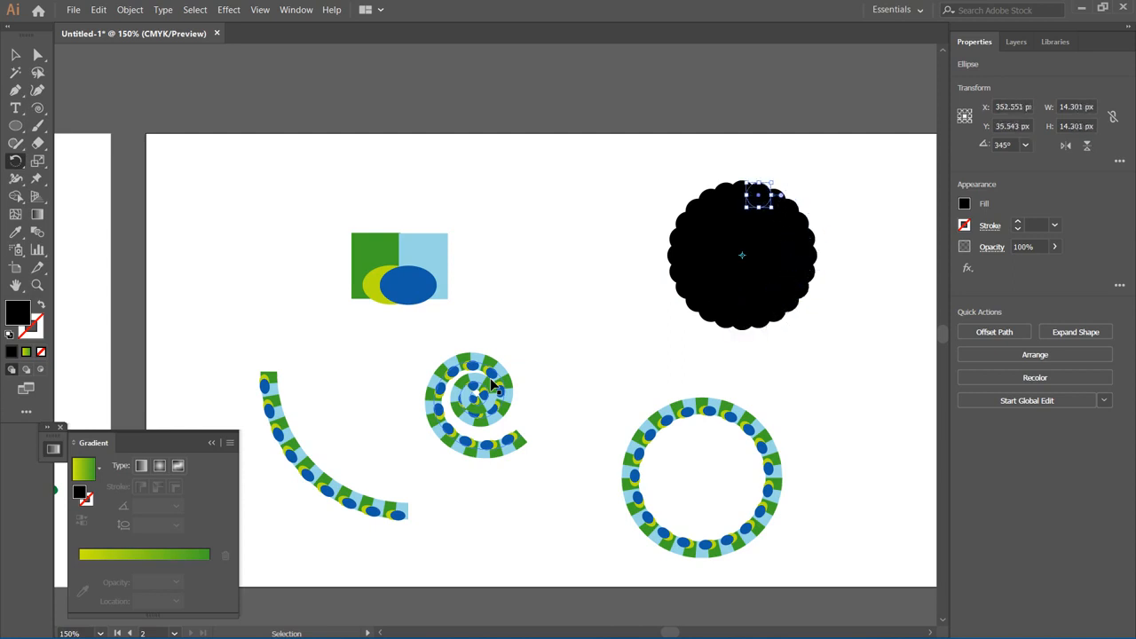
Select the large circle with all its surrounding small circles and unite them into one scalloped shape
key(r)
key(v)
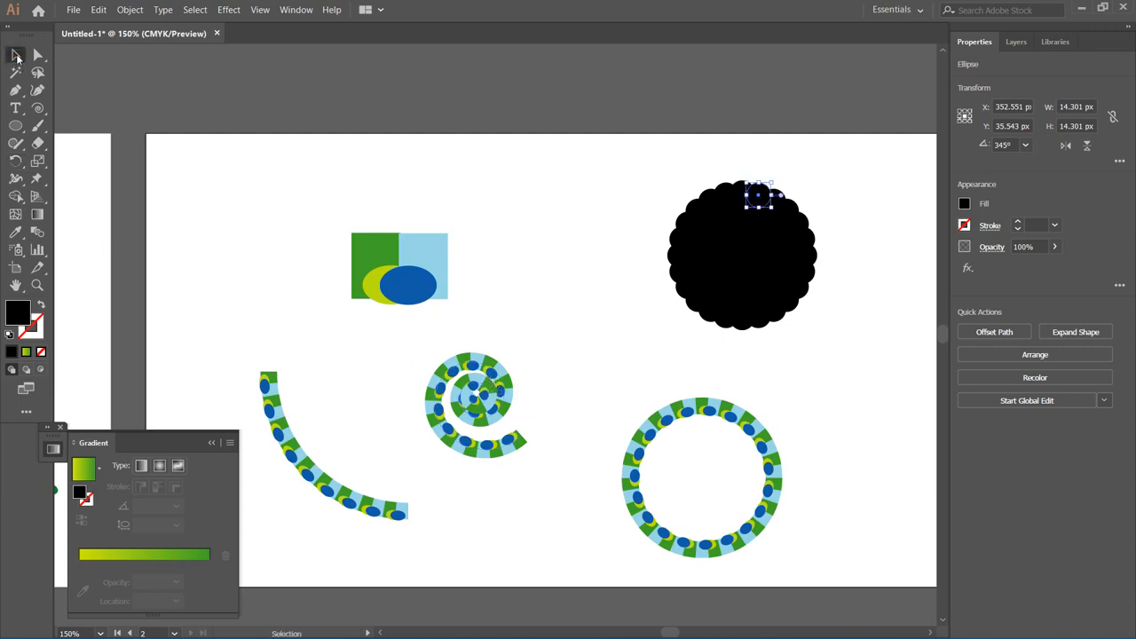
click(784, 163)
drag(640, 164, 849, 351)
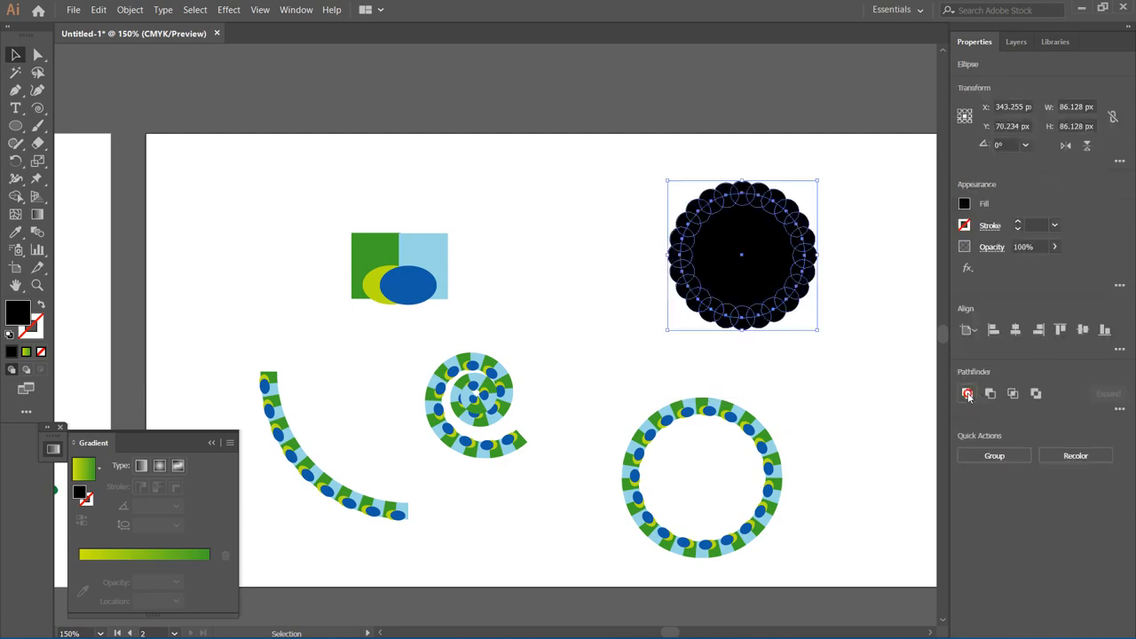
click(967, 394)
click(850, 338)
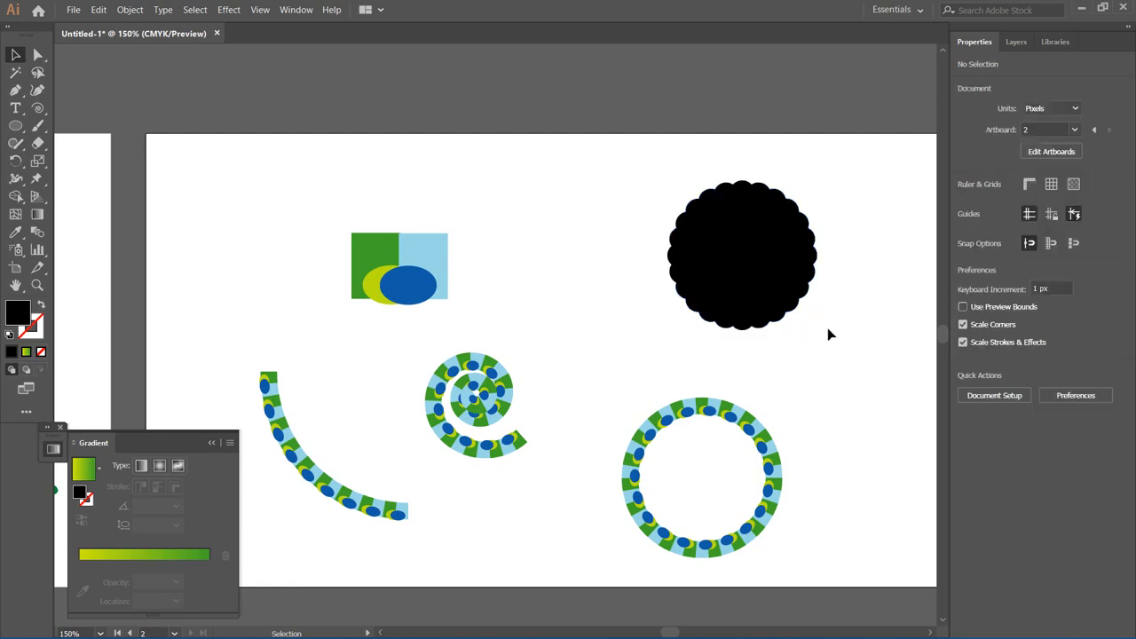
Duplicate the black scalloped shape in place and scale the copy down around its center to about 65.7 px
click(768, 286)
key(a)
key(ctrl+f)
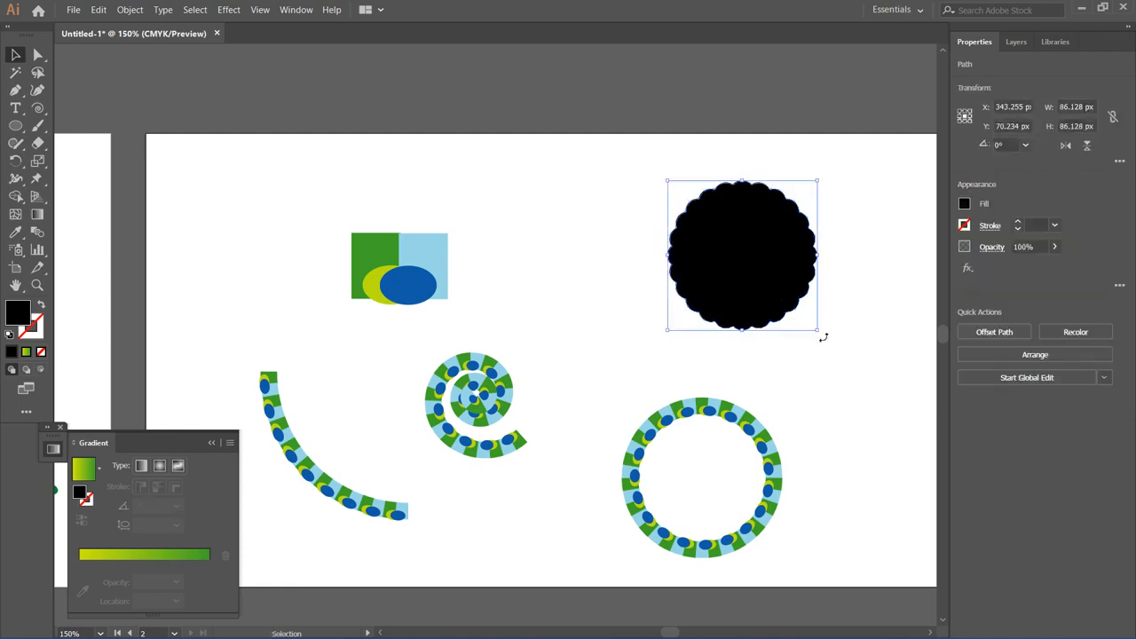
drag(818, 331, 798, 311)
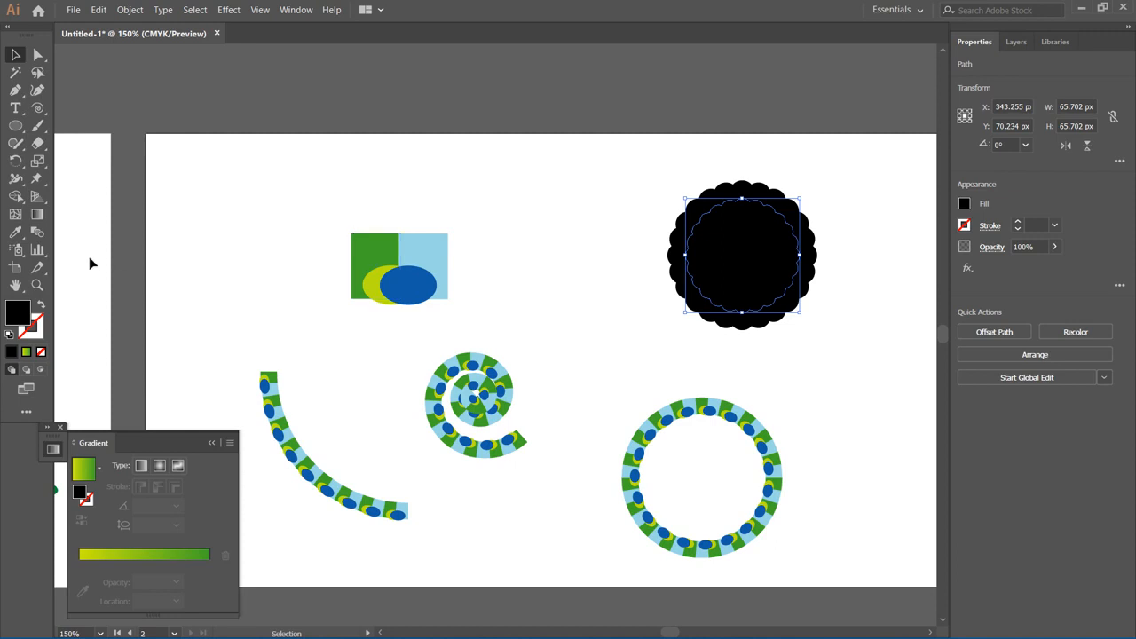
Recolor the smaller scalloped copy with the green sampled from the green square, and deselect it
click(16, 233)
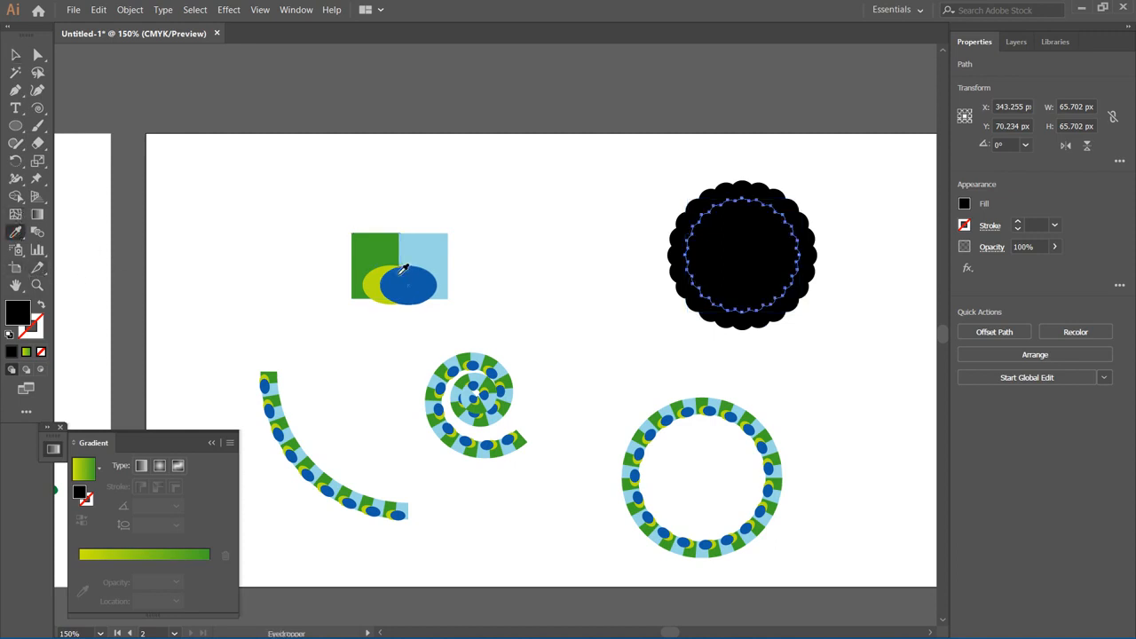
click(385, 251)
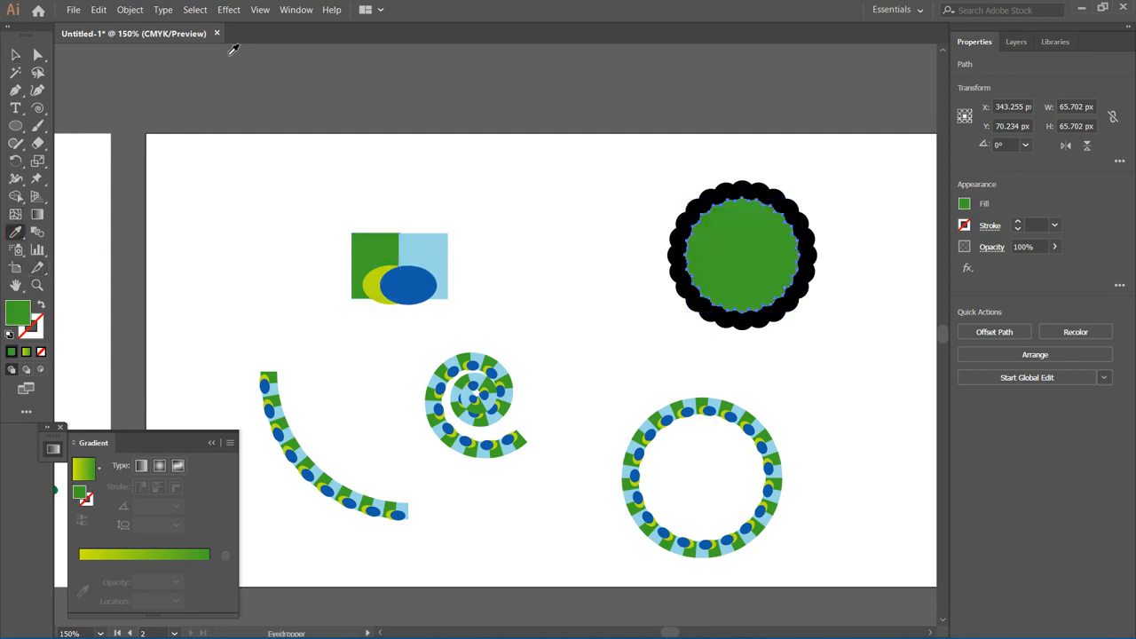
click(14, 55)
click(230, 114)
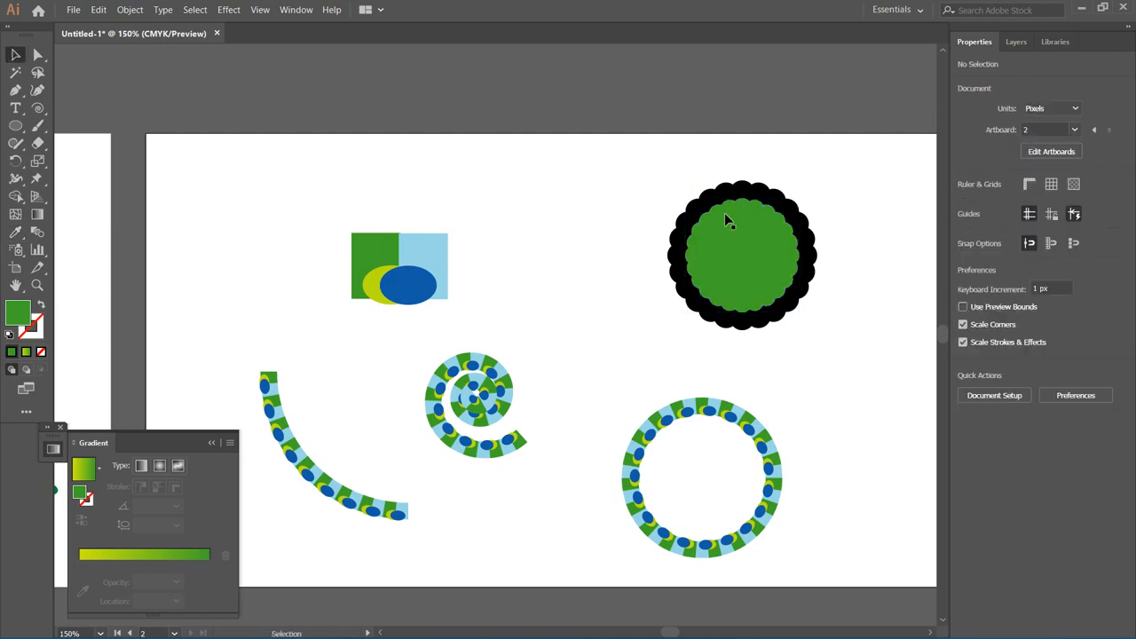
Duplicate the green scalloped shape scaled down around its center to about 44.6 px, and fill the copy with the light blue sampled from the rectangle
click(769, 249)
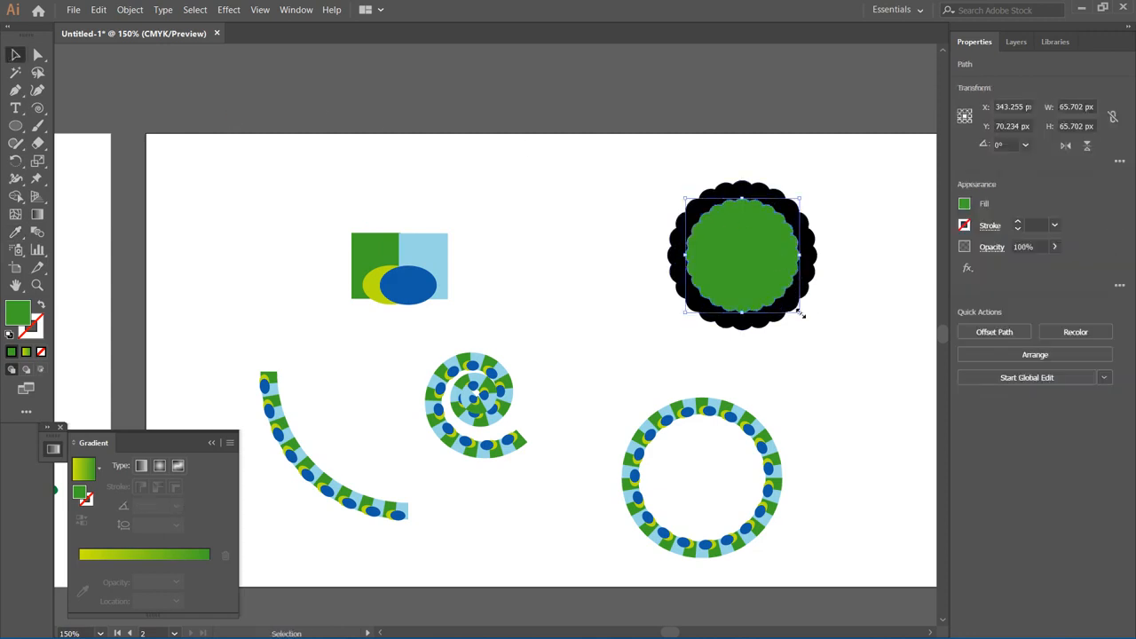
drag(801, 314, 782, 302)
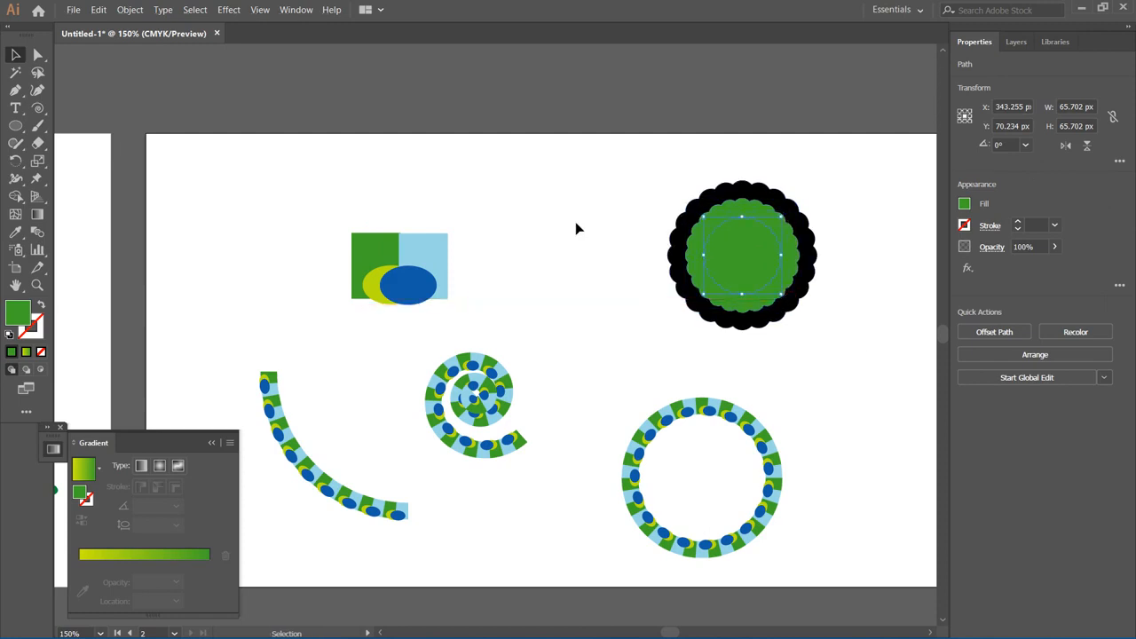
click(14, 234)
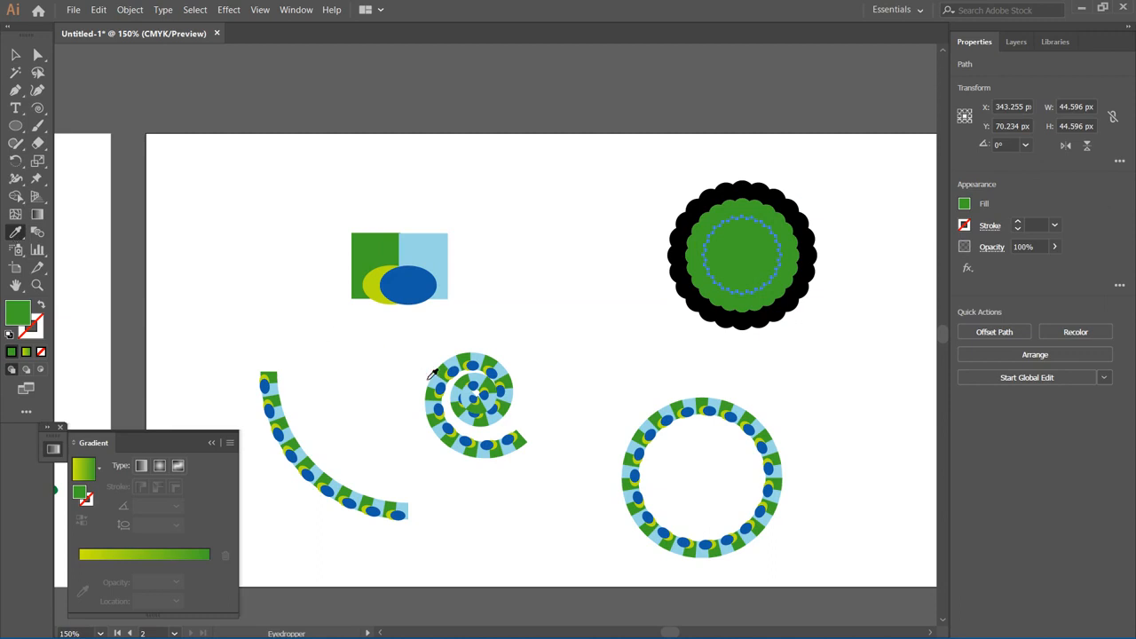
click(484, 351)
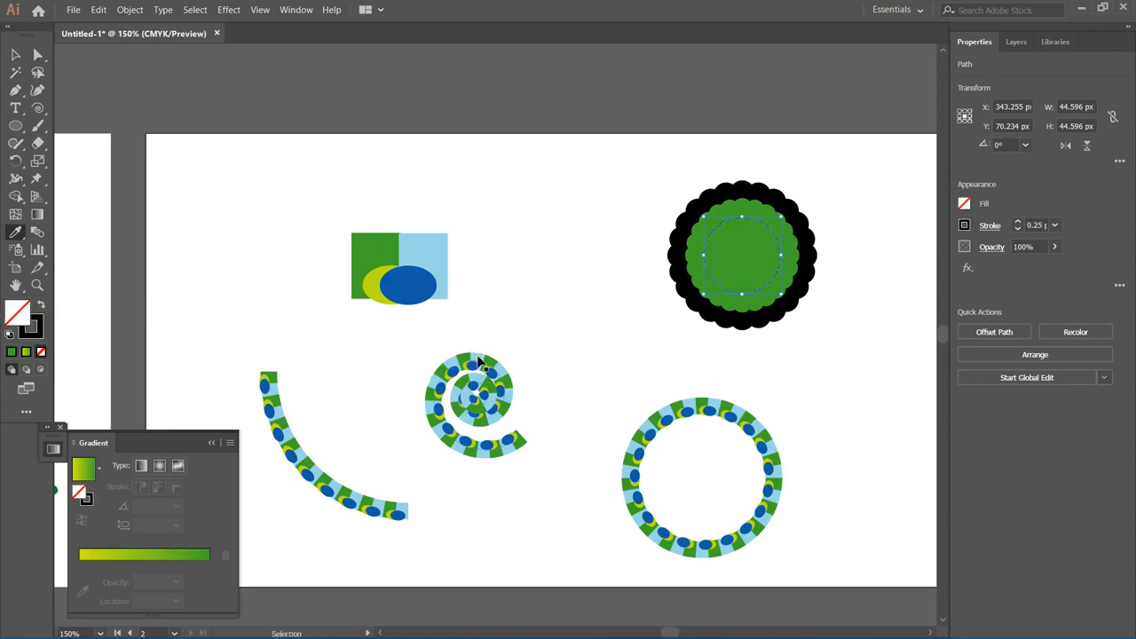
click(483, 355)
click(425, 245)
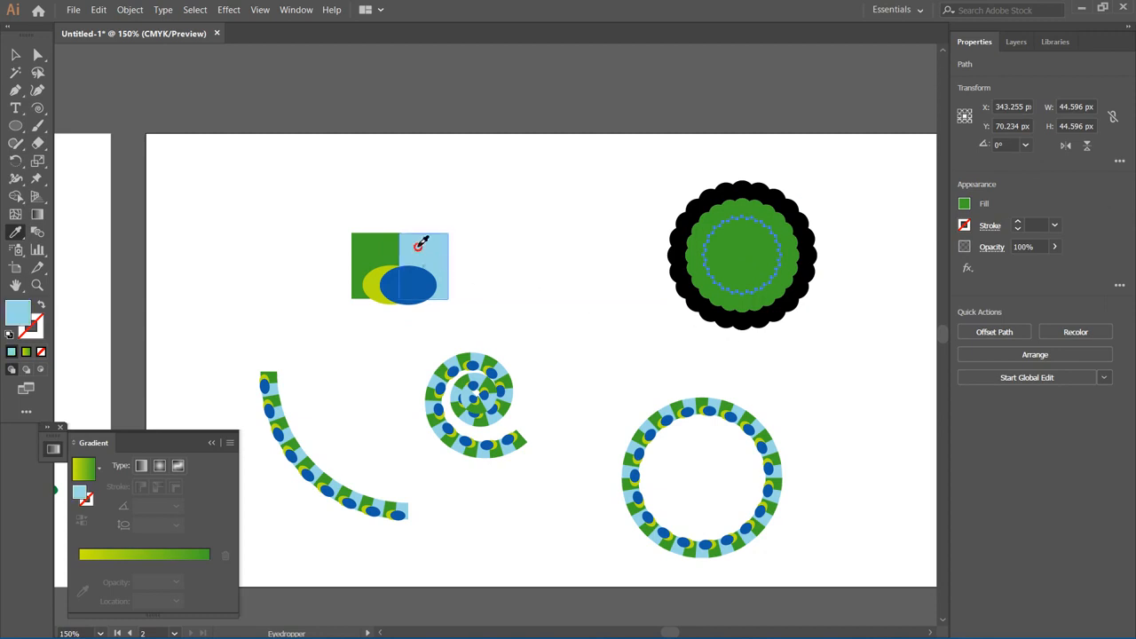
click(17, 55)
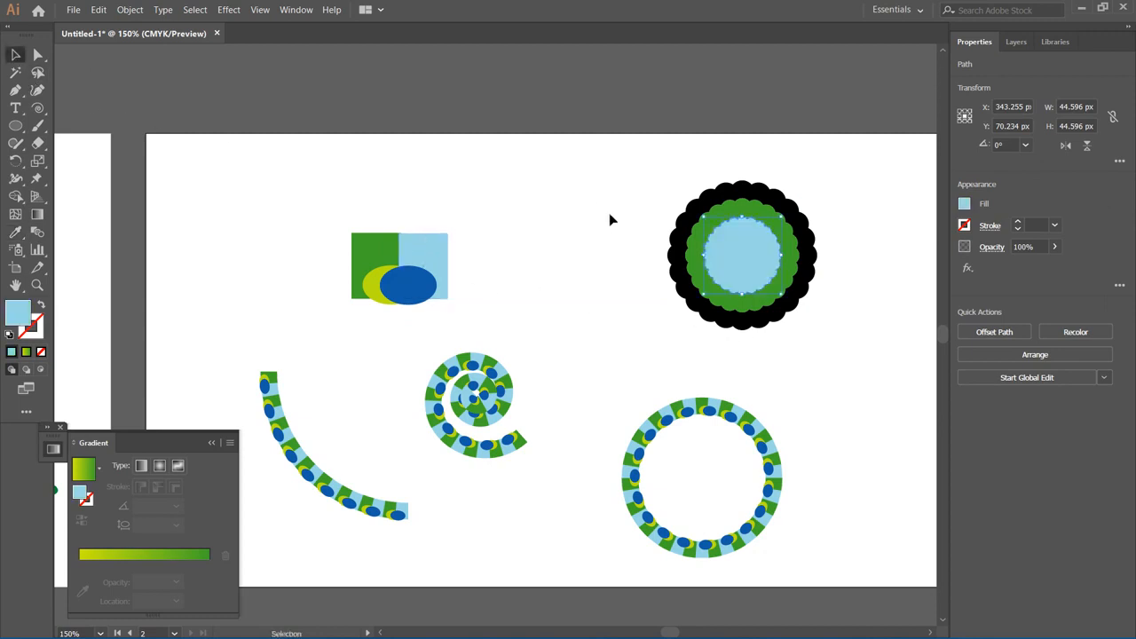
click(610, 220)
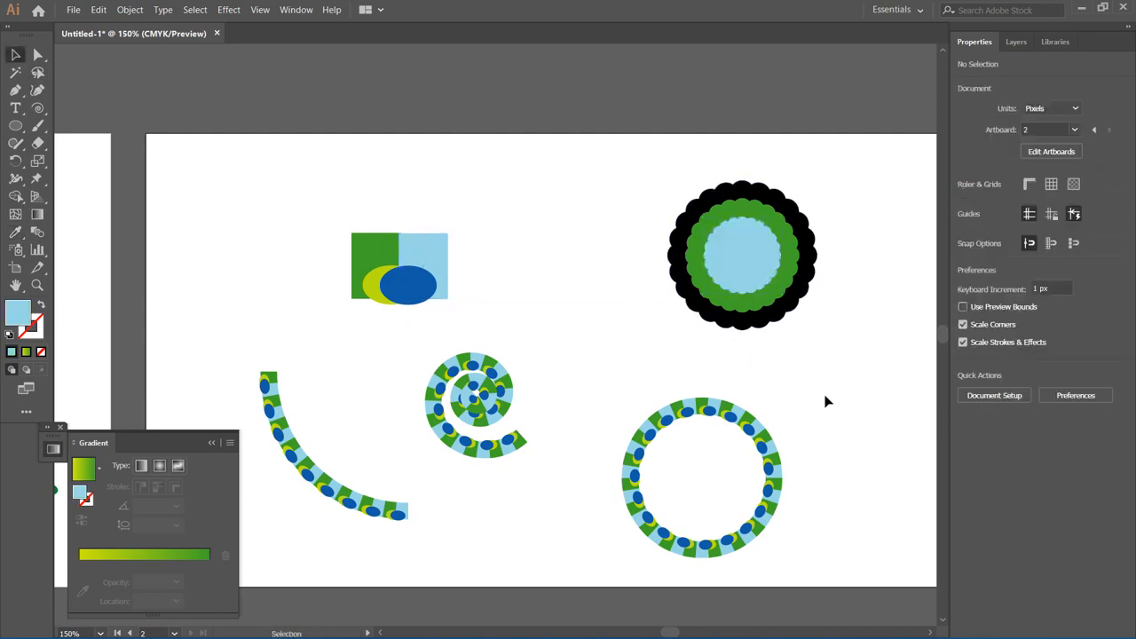
Move the patterned ring away from under the badge and draw a narrow vertical rectangle about 12.4 × 88 px from the badge's lower part downward
drag(764, 427, 666, 428)
drag(801, 330, 801, 330)
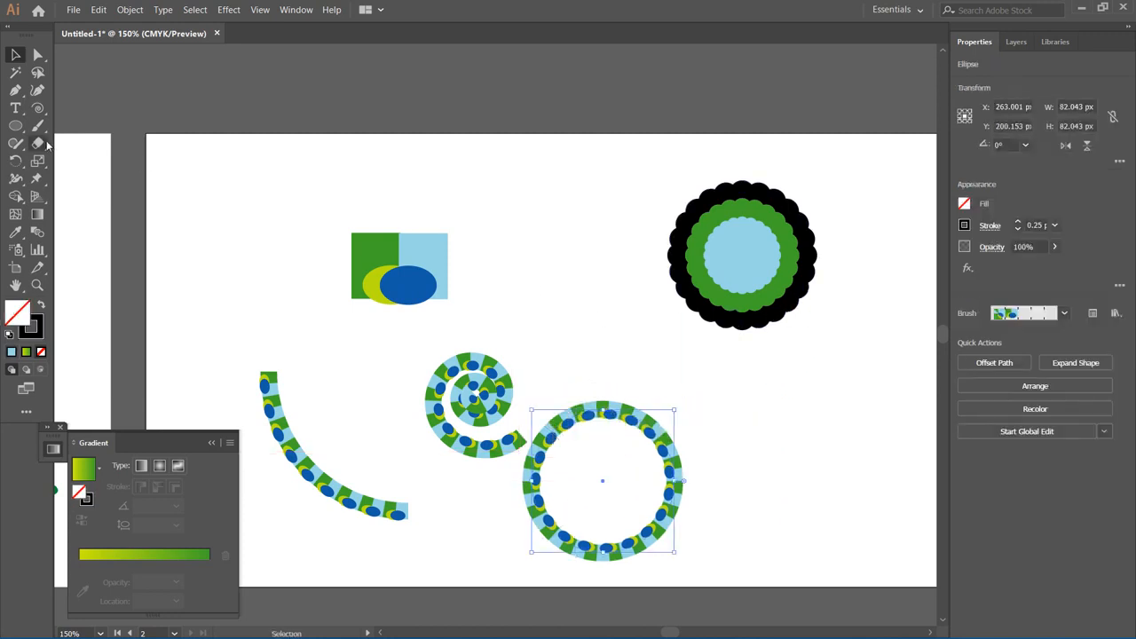
drag(19, 127, 69, 129)
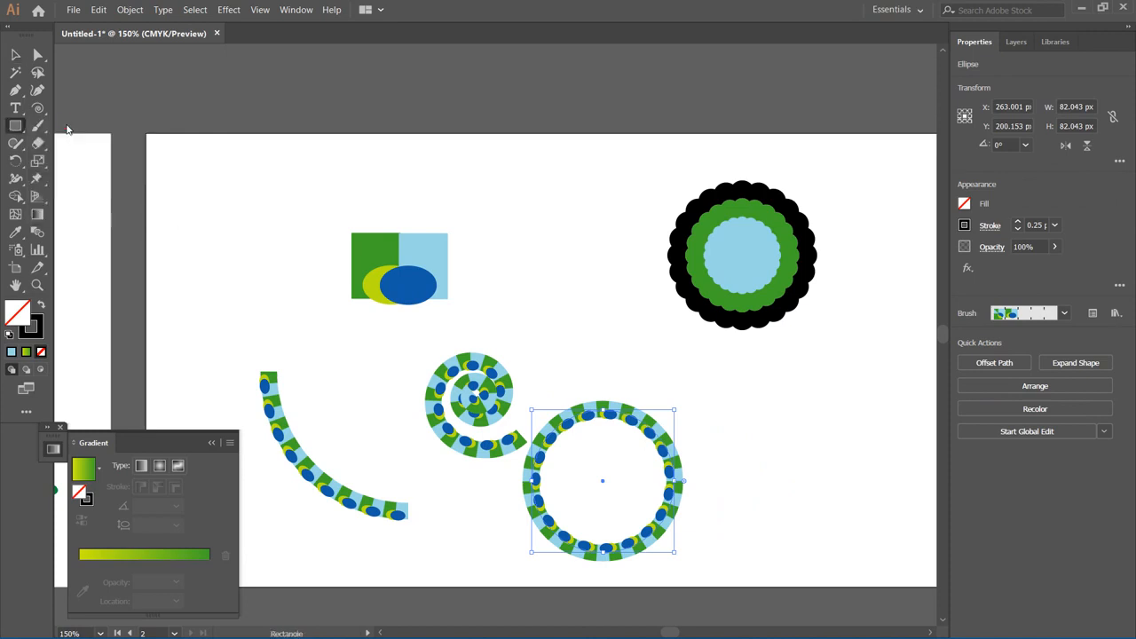
drag(742, 289, 764, 441)
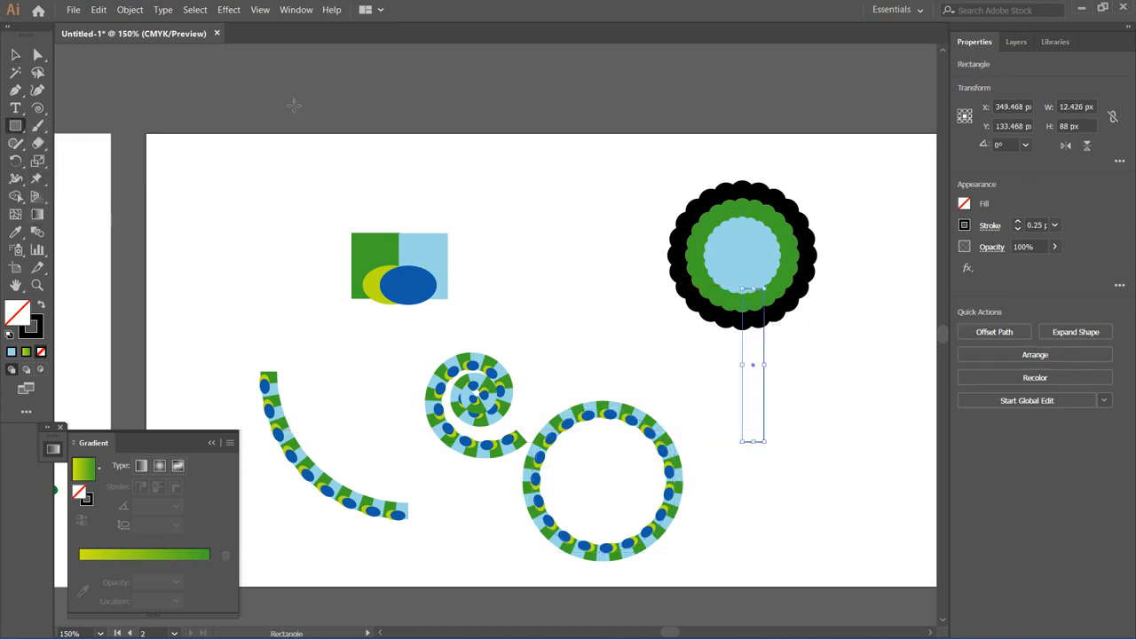
Round the narrow rectangle's corners fully and fill it with dark gray
drag(38, 54, 47, 59)
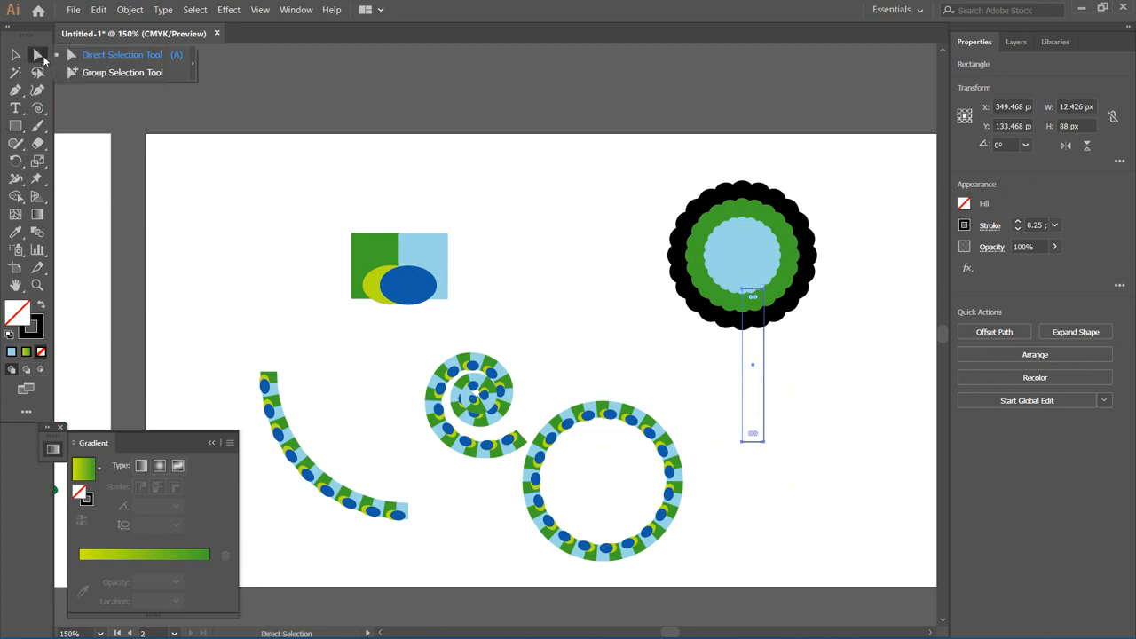
drag(753, 433, 744, 376)
click(966, 212)
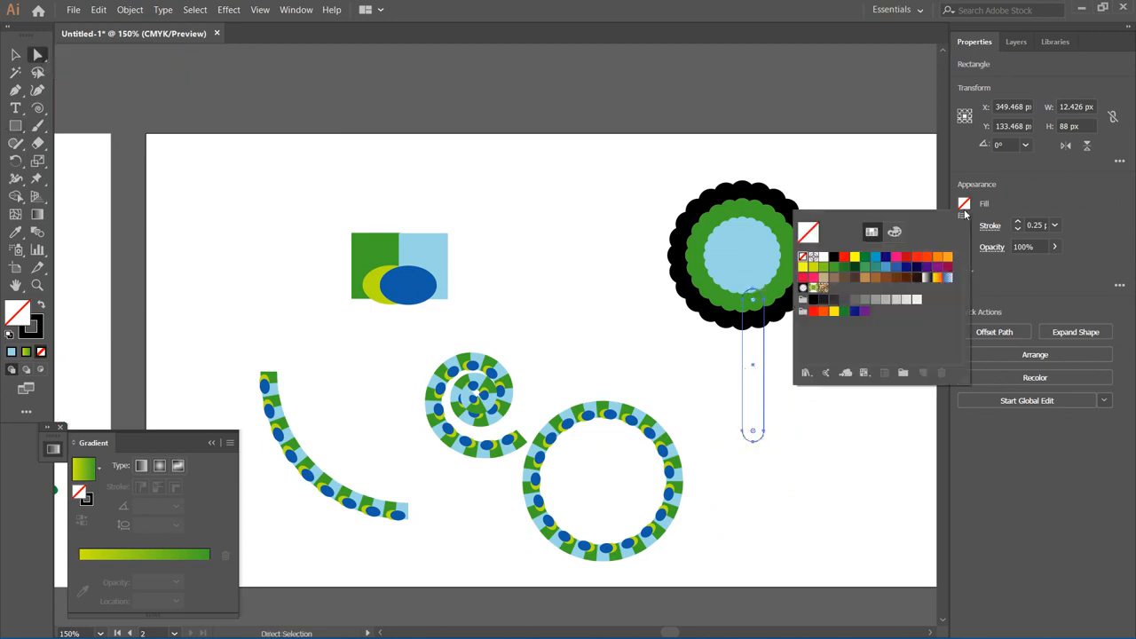
click(833, 260)
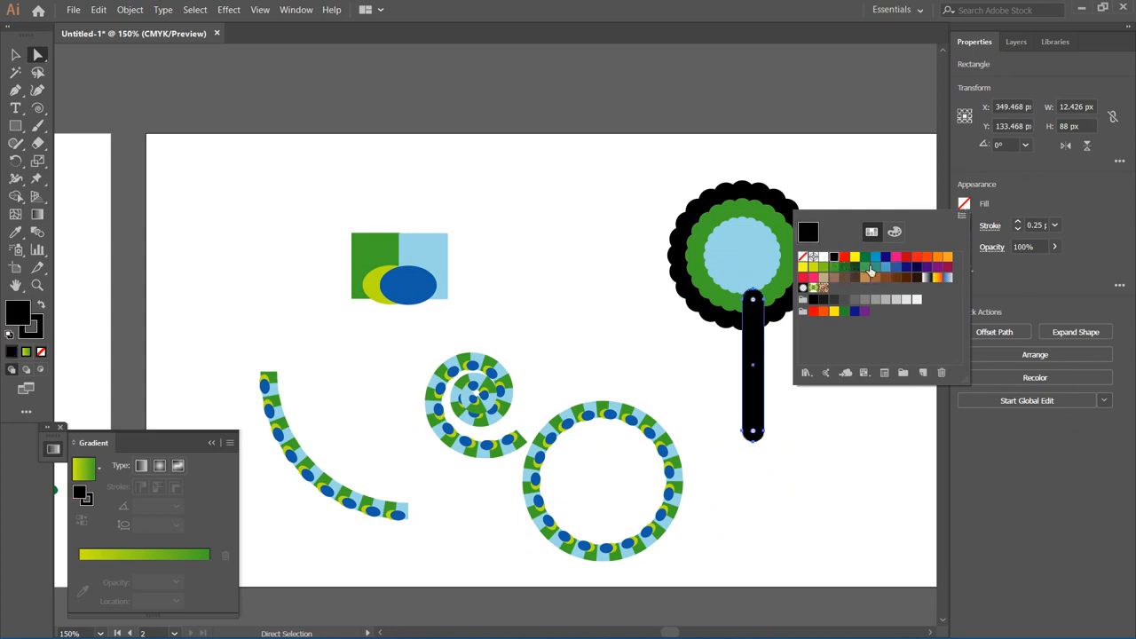
click(833, 300)
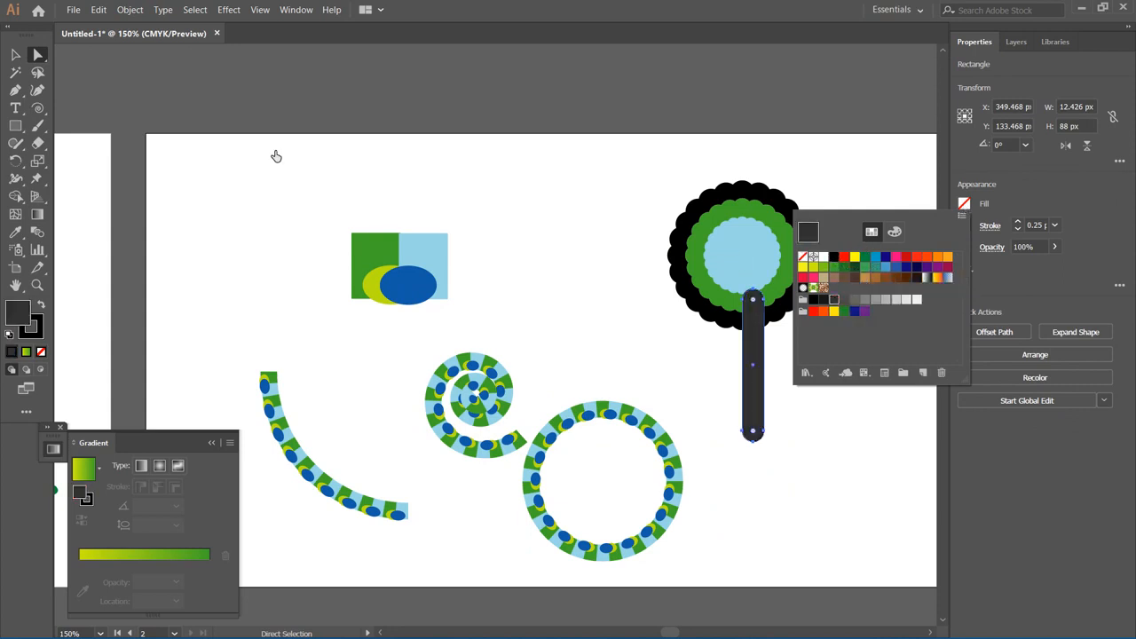
Select the badge's three scalloped shapes and bring them to the front of the dark gray handle
click(16, 56)
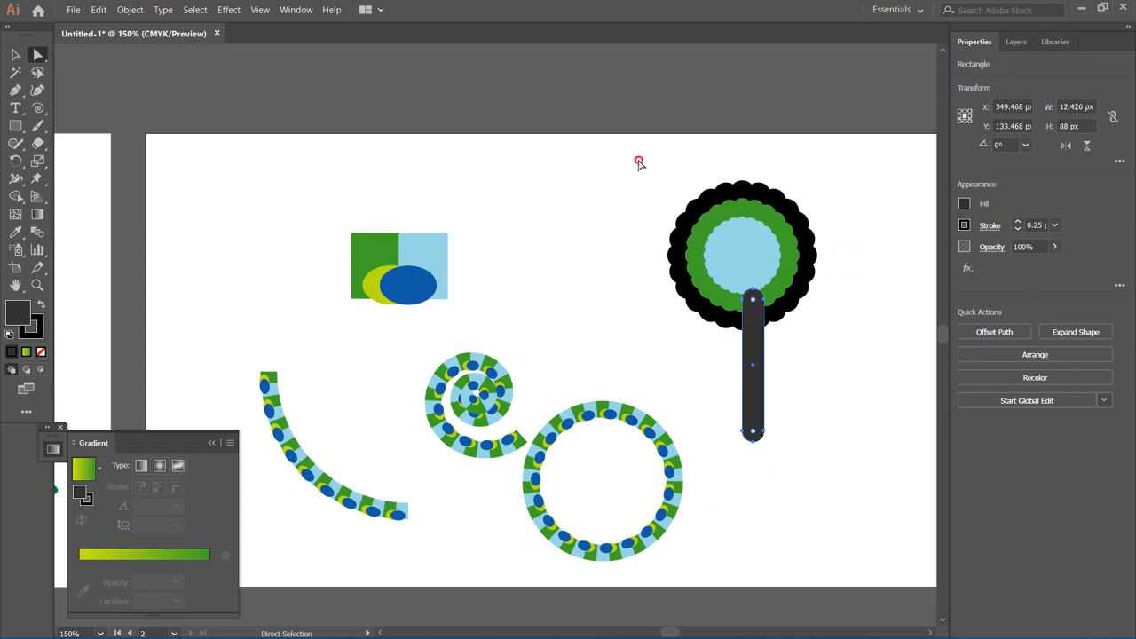
drag(637, 159, 795, 257)
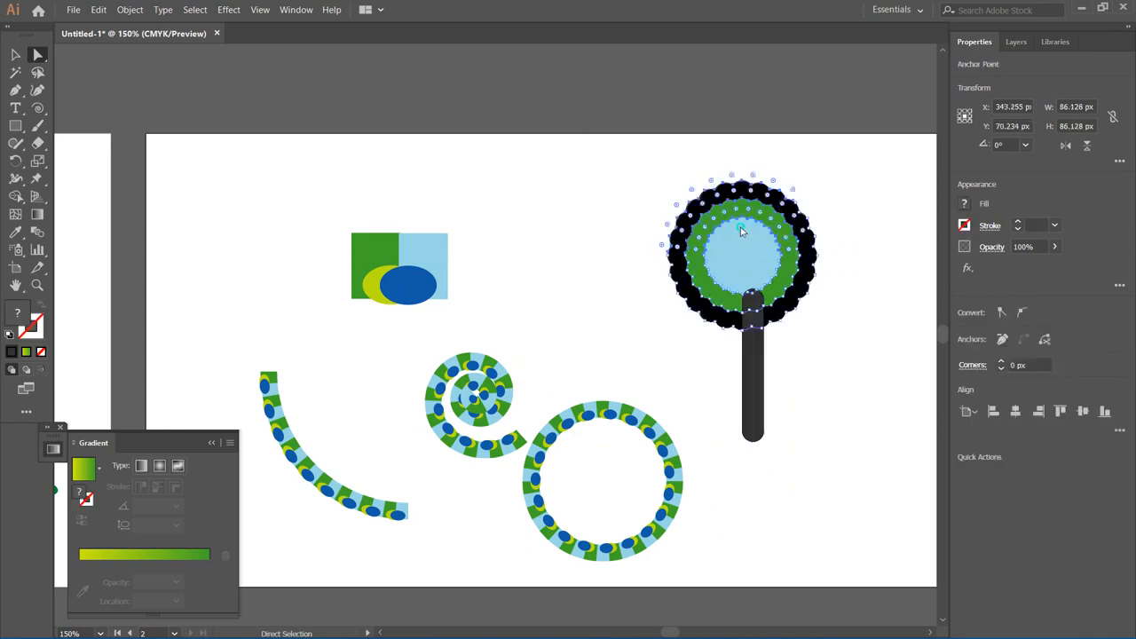
right_click(742, 232)
mouse_move(871, 439)
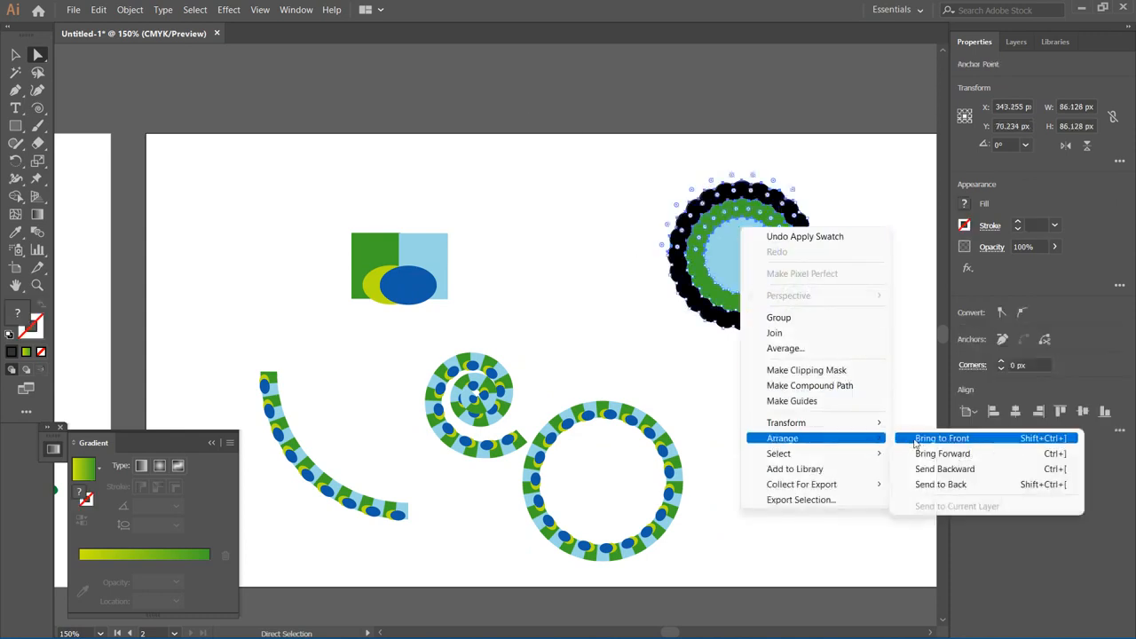
click(915, 438)
click(880, 396)
drag(761, 405, 749, 400)
click(833, 433)
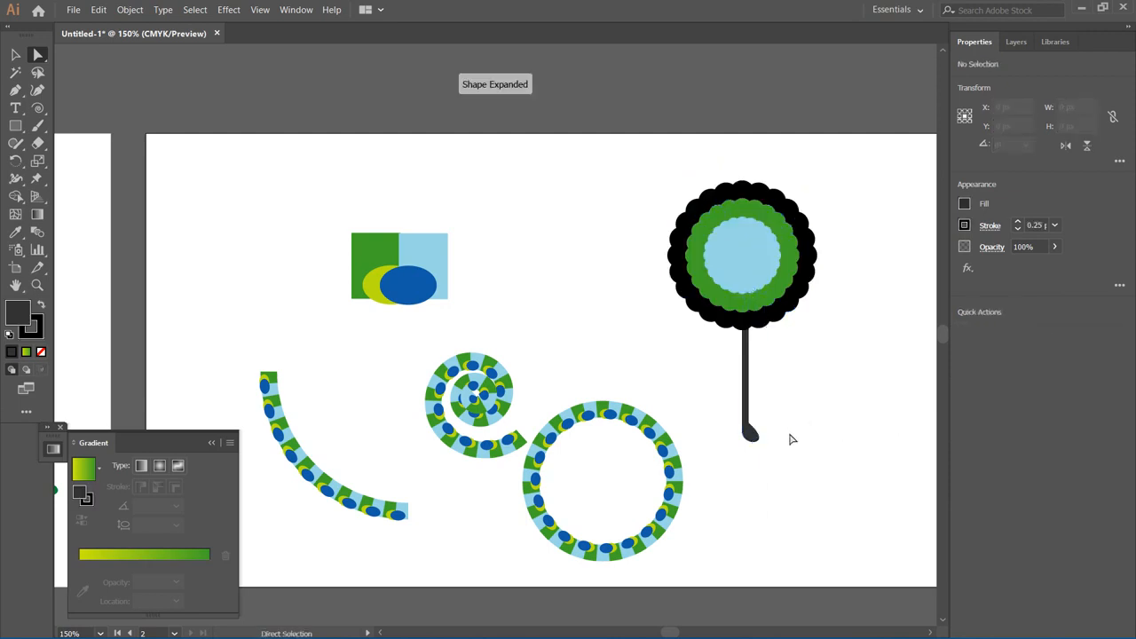
key(ctrl+z)
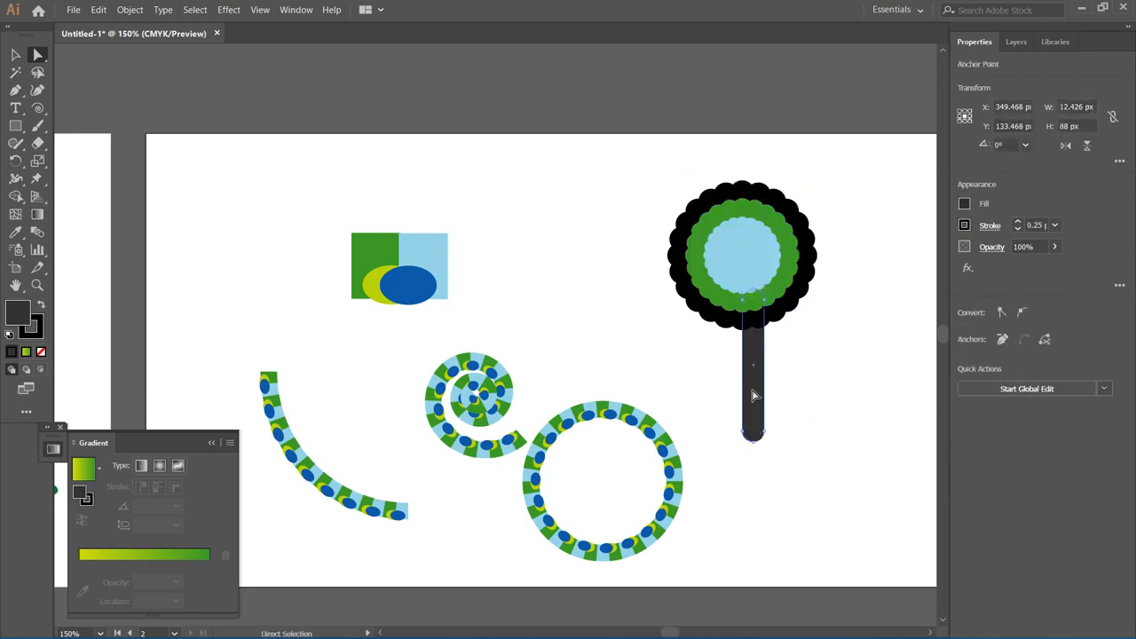
Move the whole handle so it is centered horizontally under the badge with its upper end tucked behind it, and deselect it
key(v)
drag(753, 395, 744, 384)
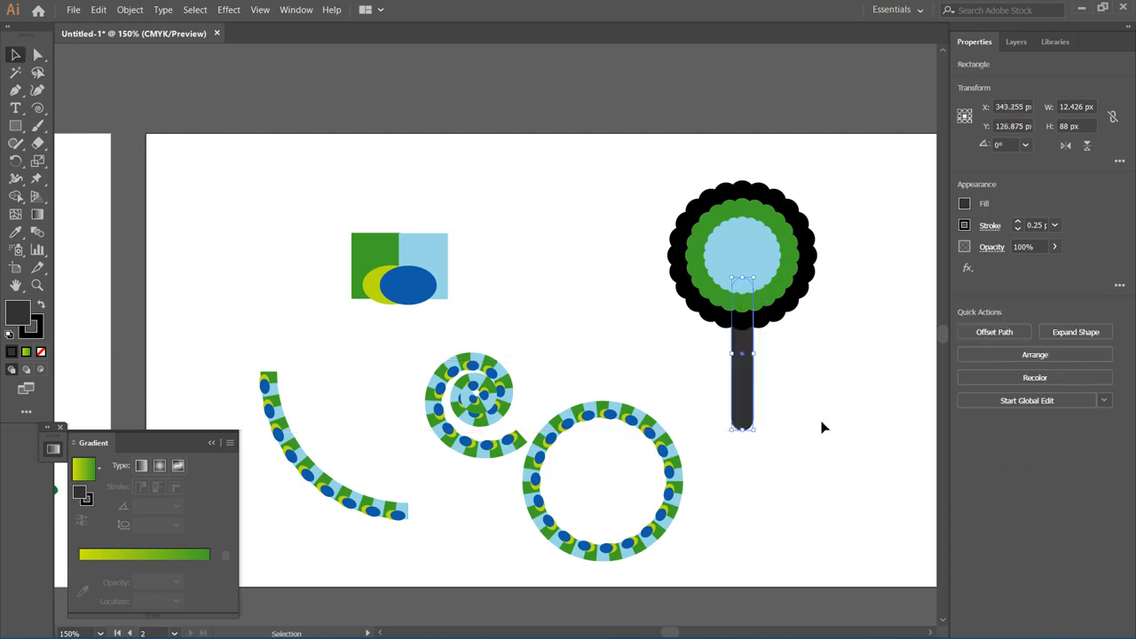
click(822, 428)
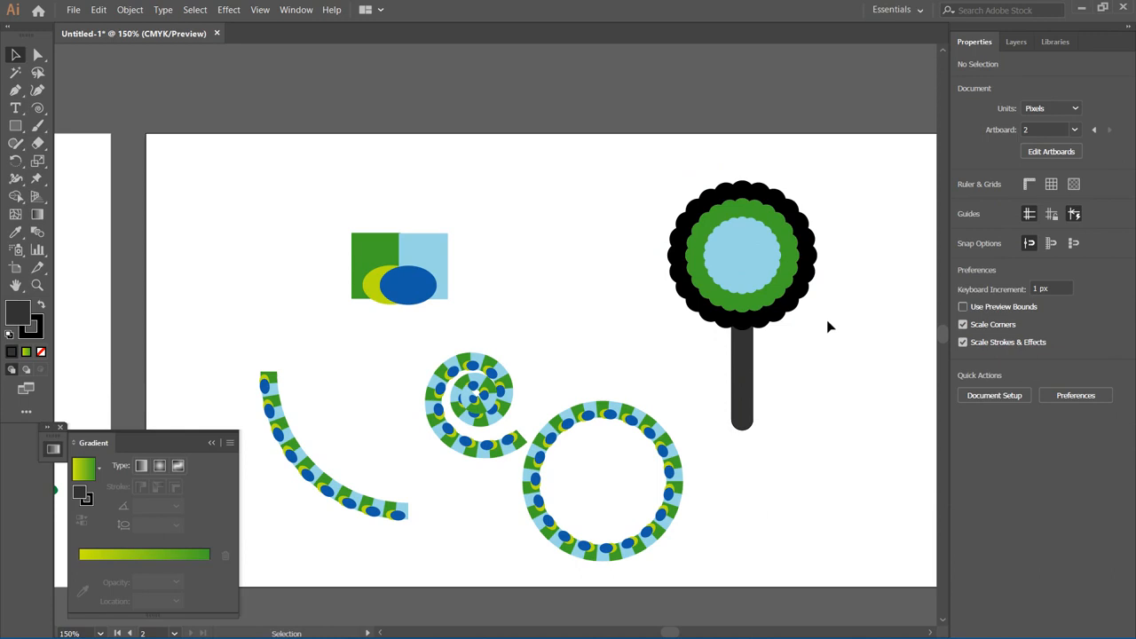